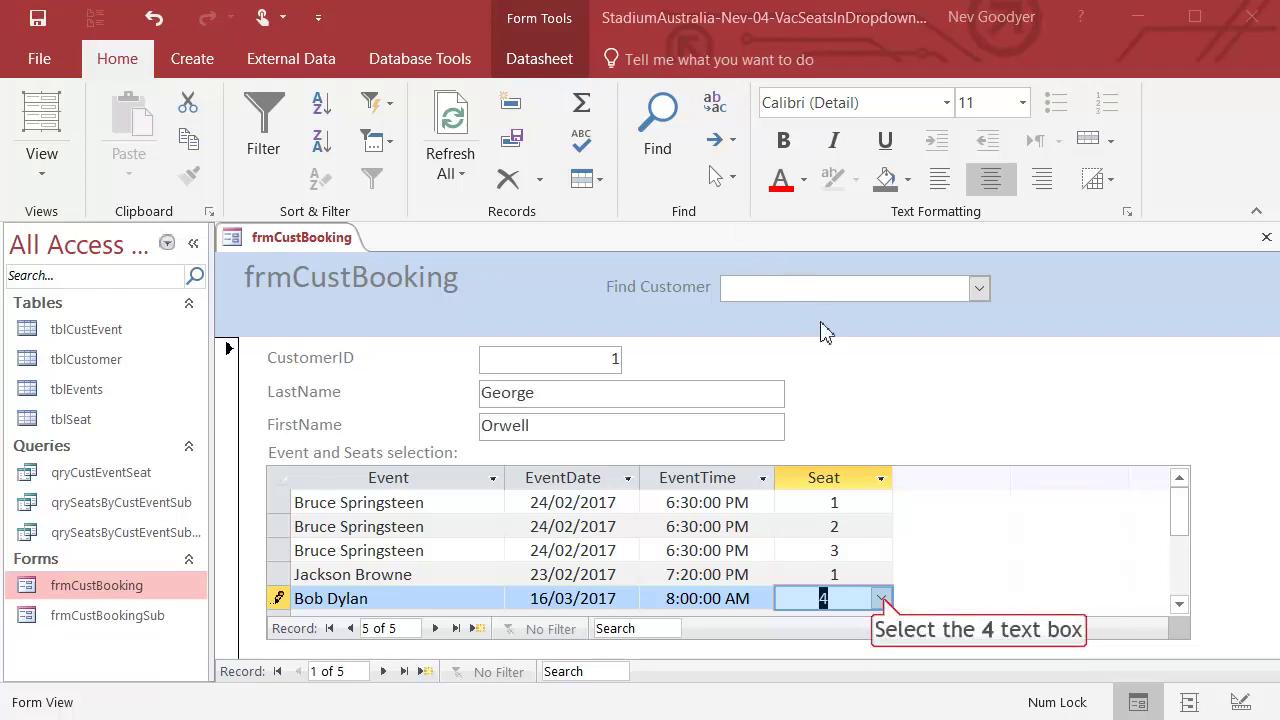
Change the Bob Dylan booking's seat from 4 to 3 (Row 1 Seat 3) and close frmCustBooking
left_click(882, 598)
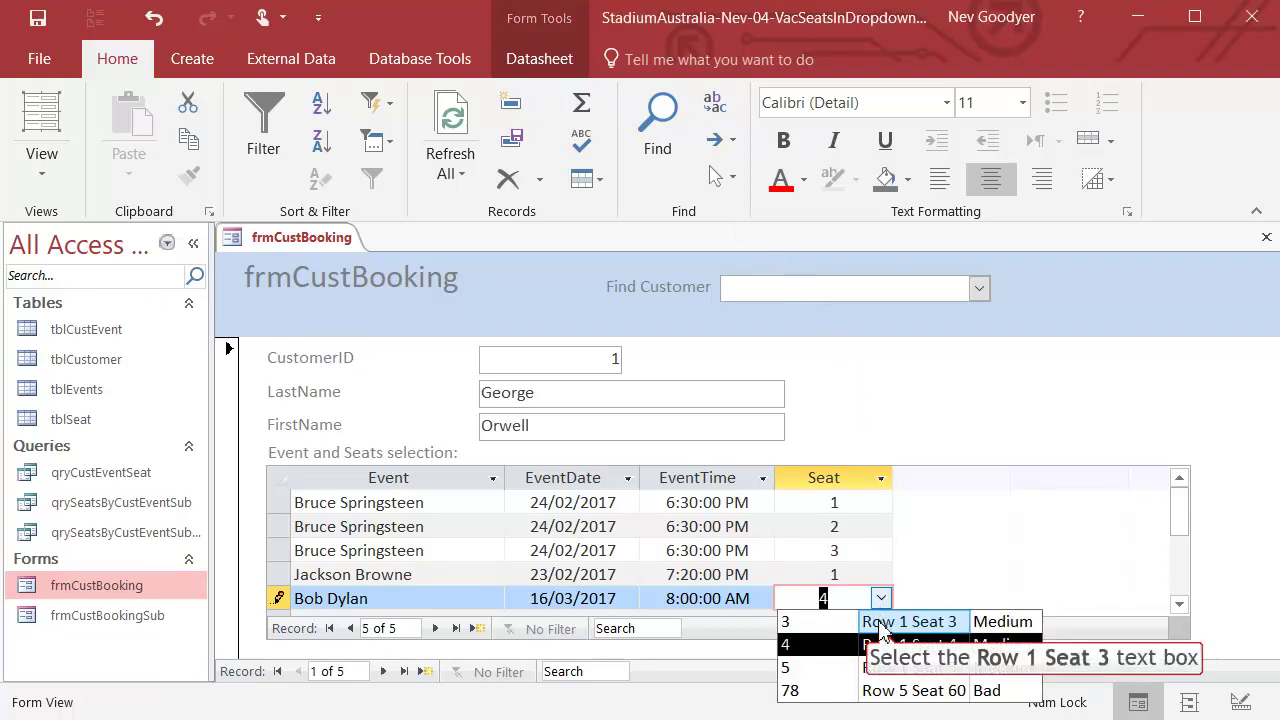
left_click(880, 624)
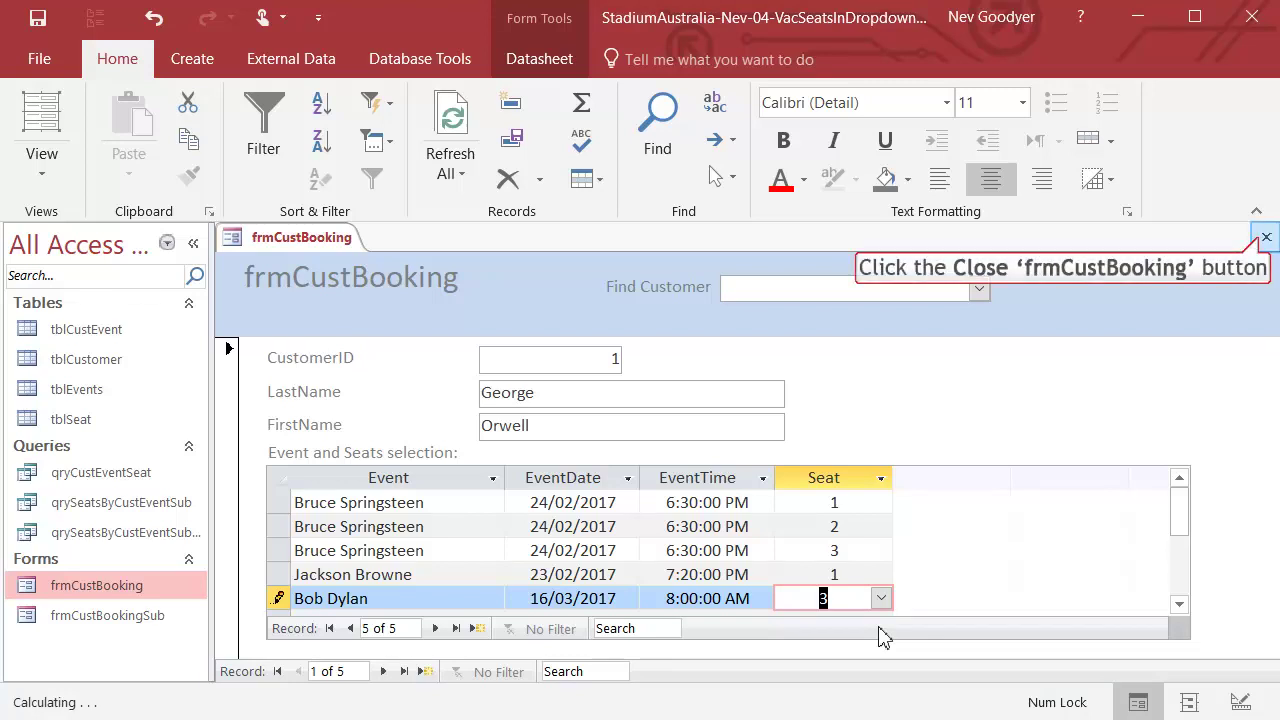
left_click(1264, 239)
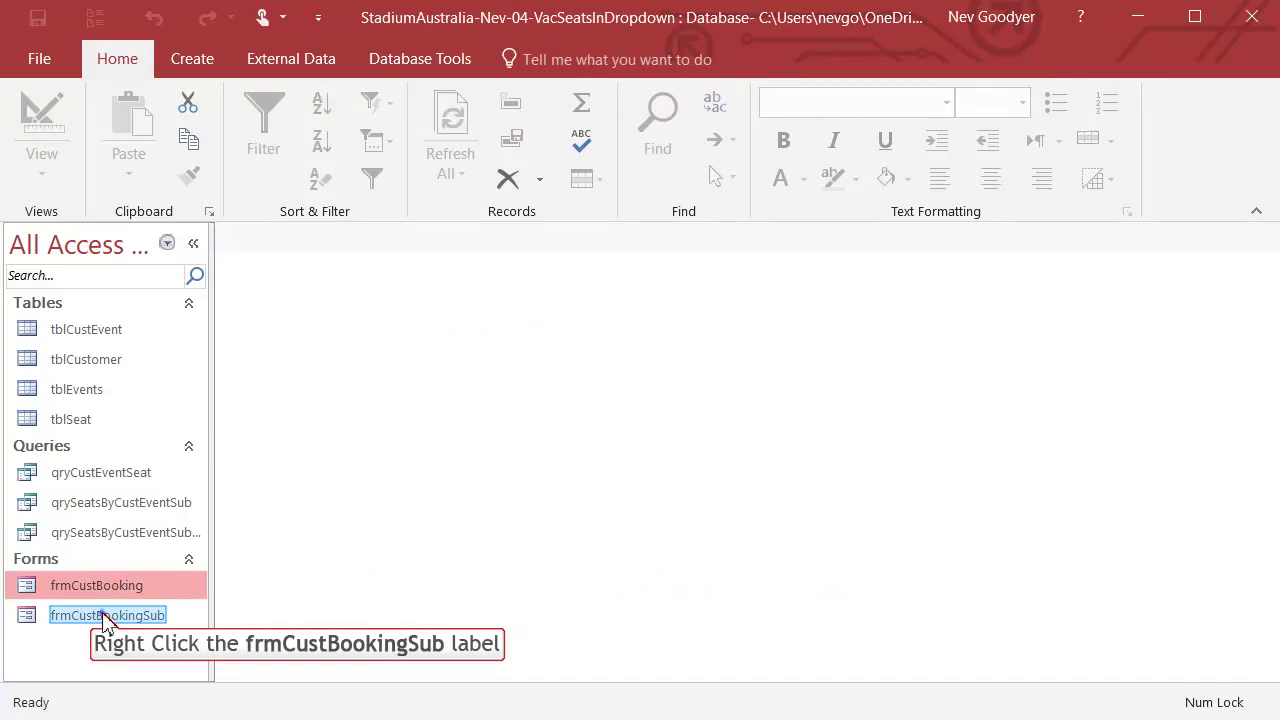
Open frmCustBookingSub in Design View and bring up the builder choice for EventID's After Update event
right_click(107, 620)
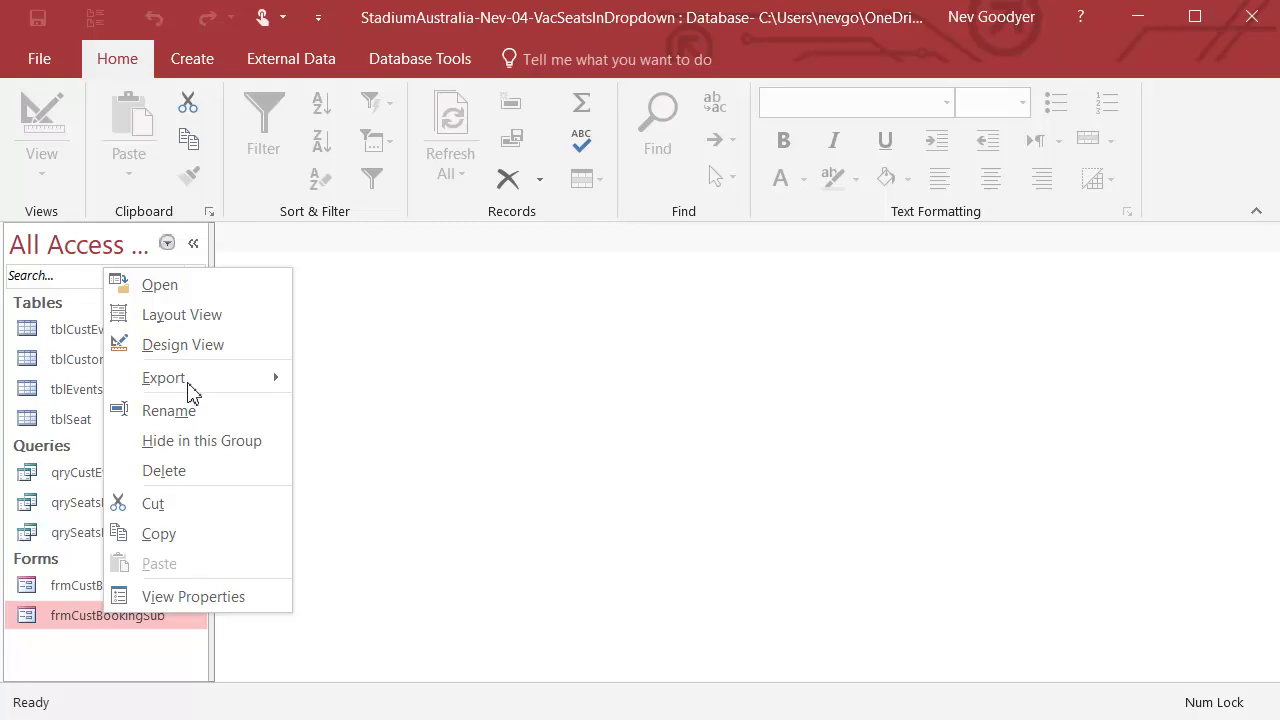
left_click(190, 346)
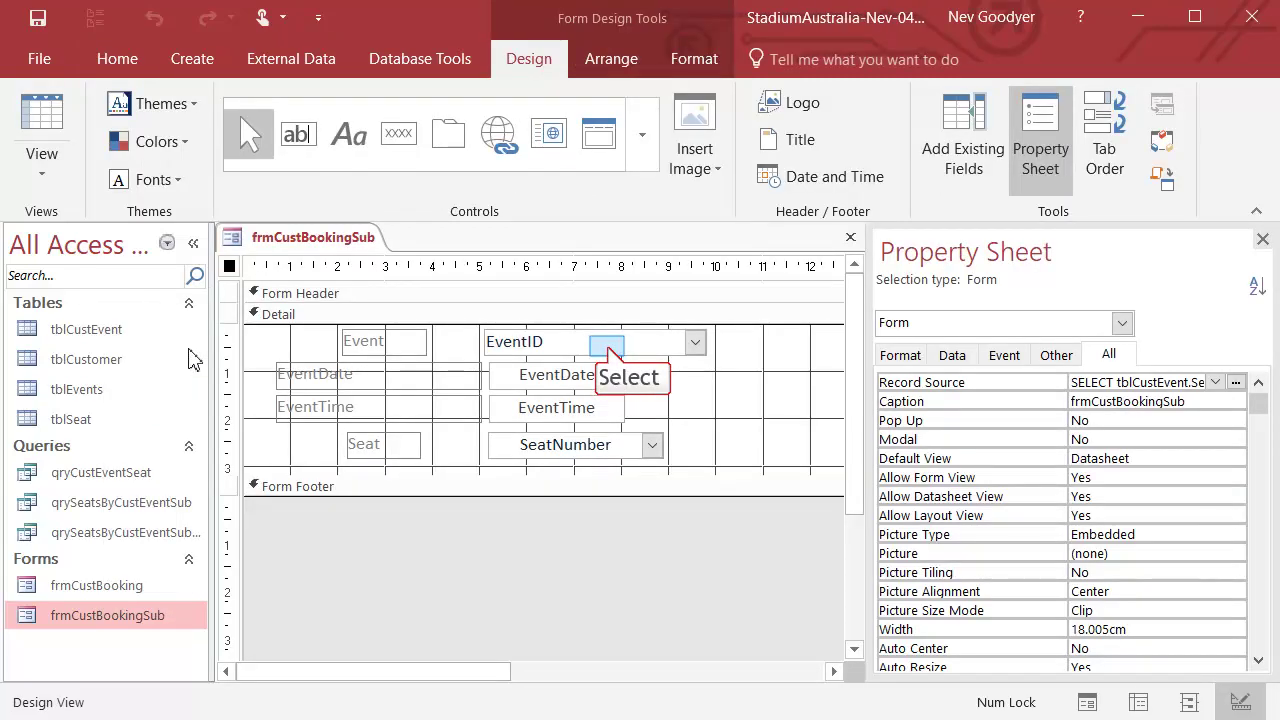
left_click(609, 350)
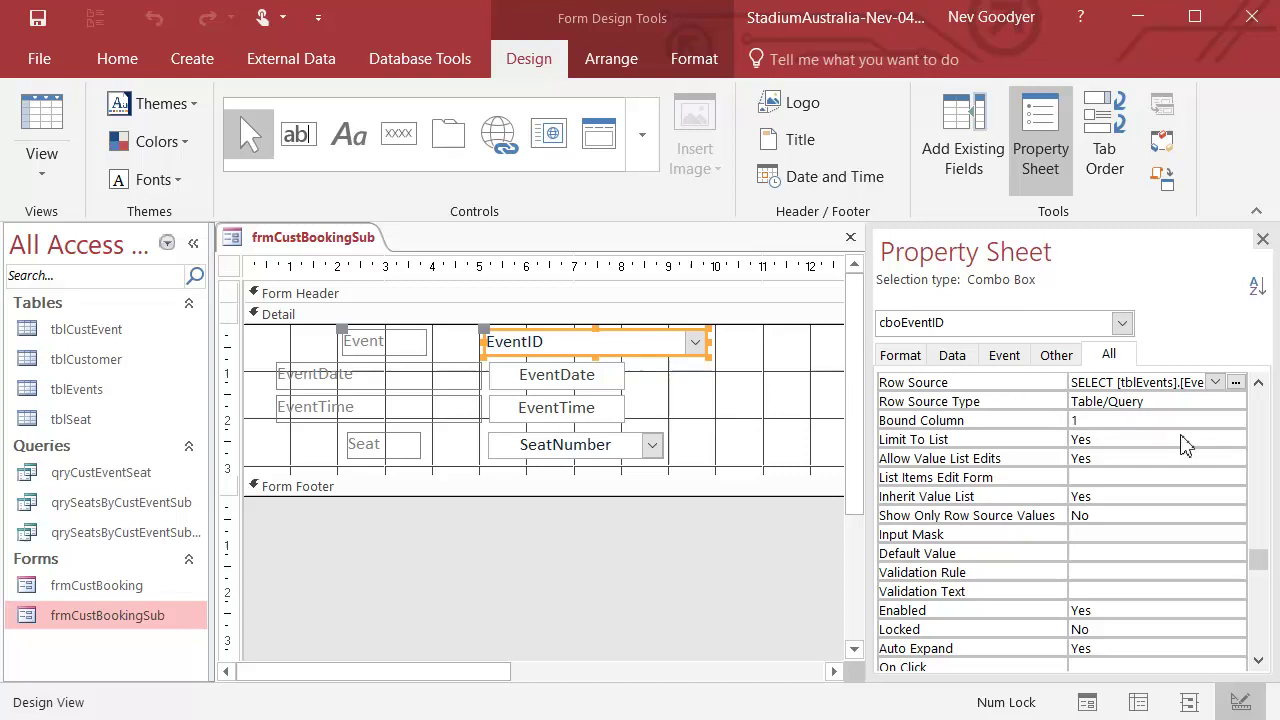
left_click_drag(1264, 565, 1263, 603)
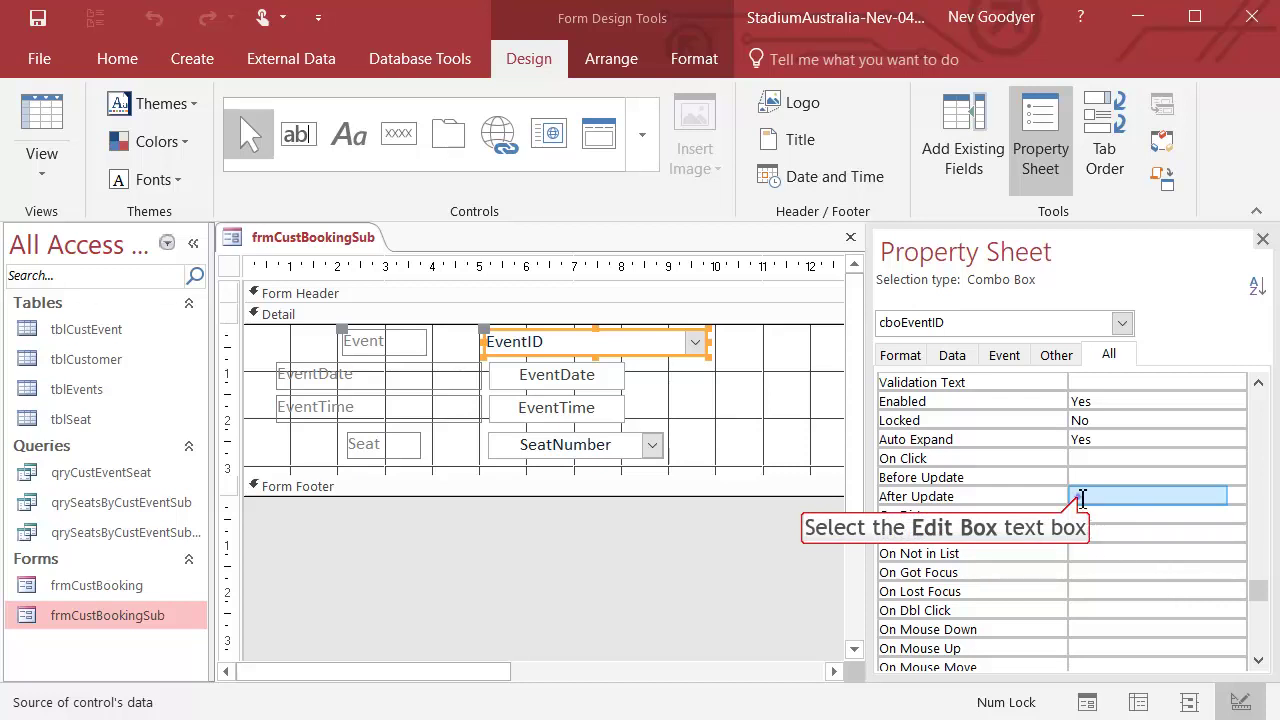
left_click(1082, 497)
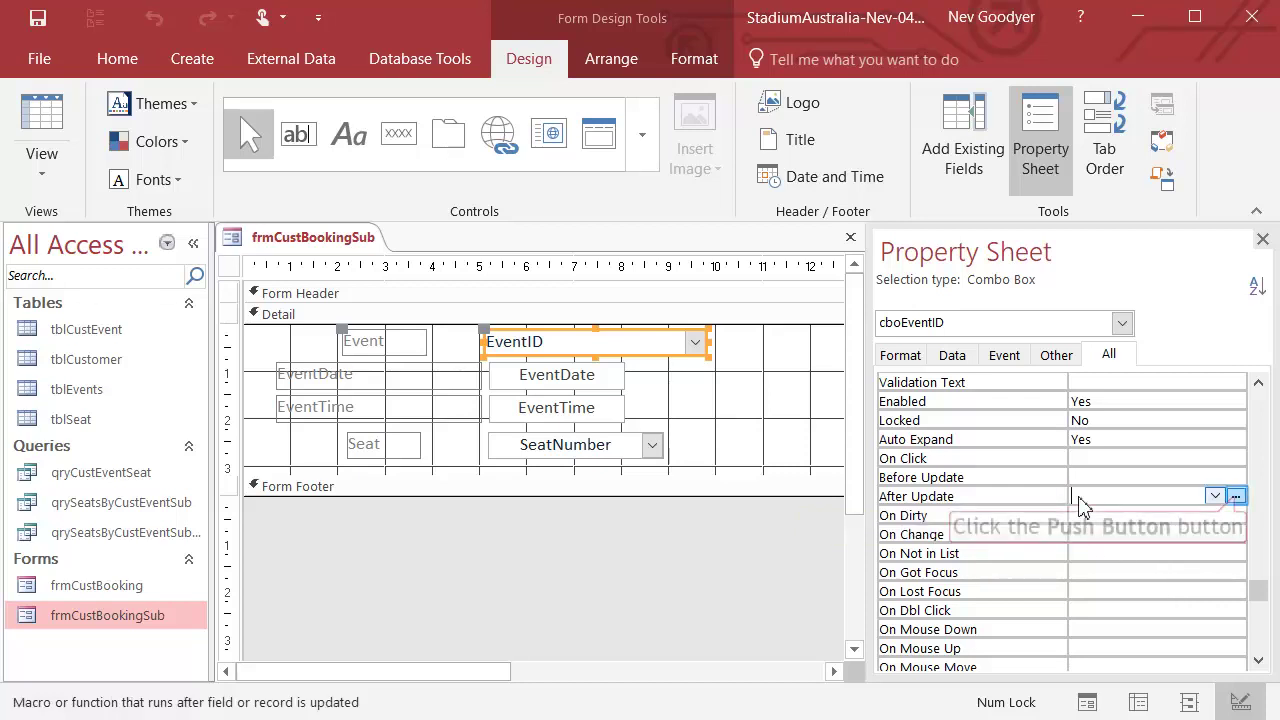
left_click(1236, 497)
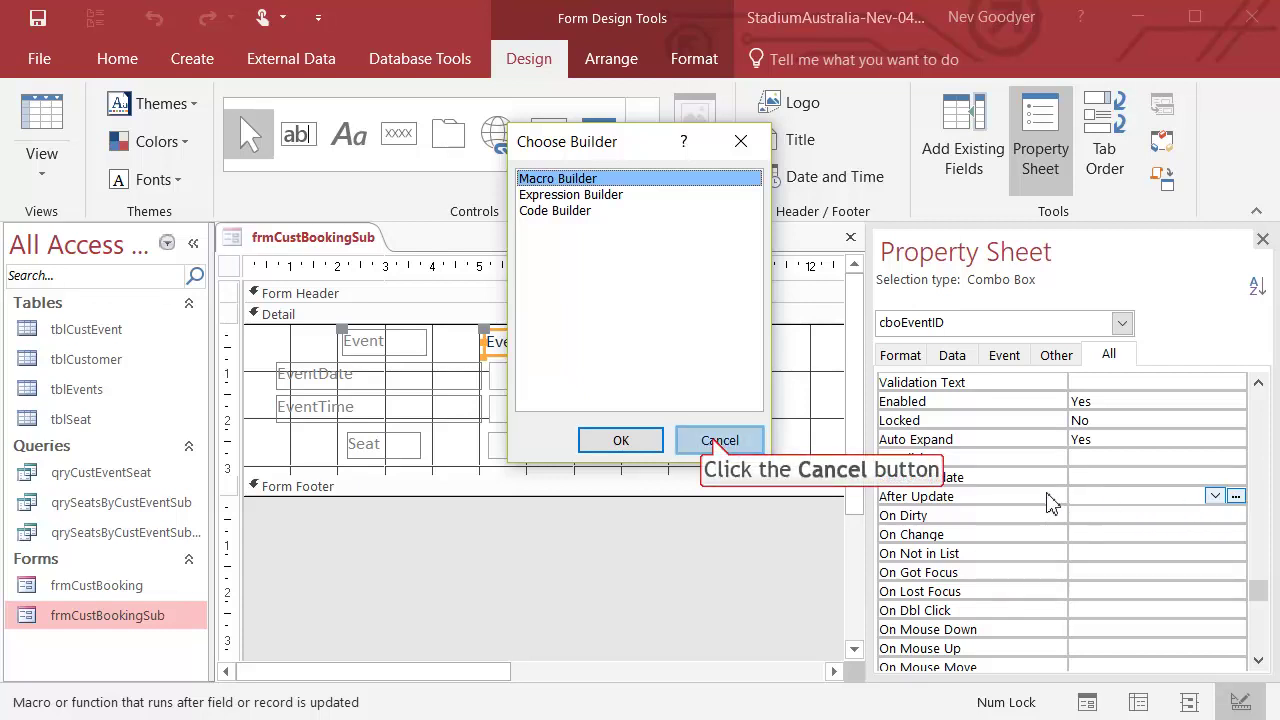
Copy the seat combo's Name, cboSeatID, then reselect the EventID combo at its After Update property
left_click(718, 441)
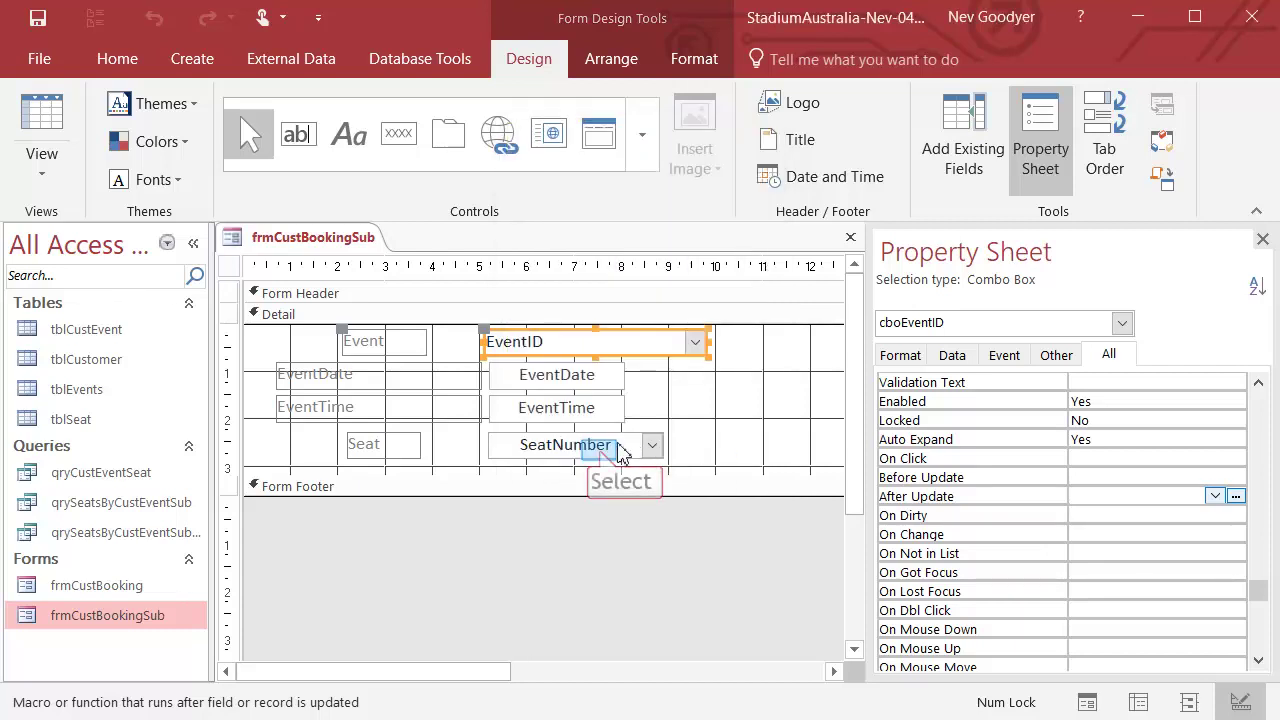
left_click(606, 447)
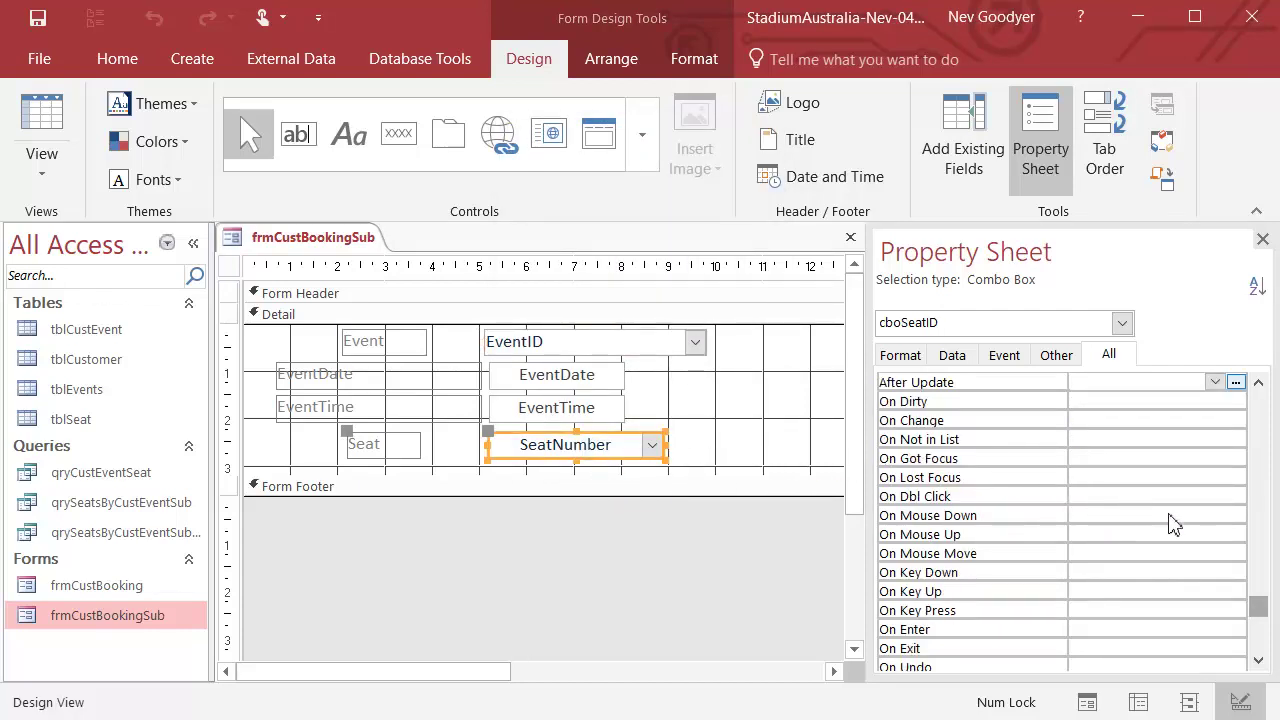
scroll(1268, 580, "up", 1)
scroll(1268, 578, "up", 15)
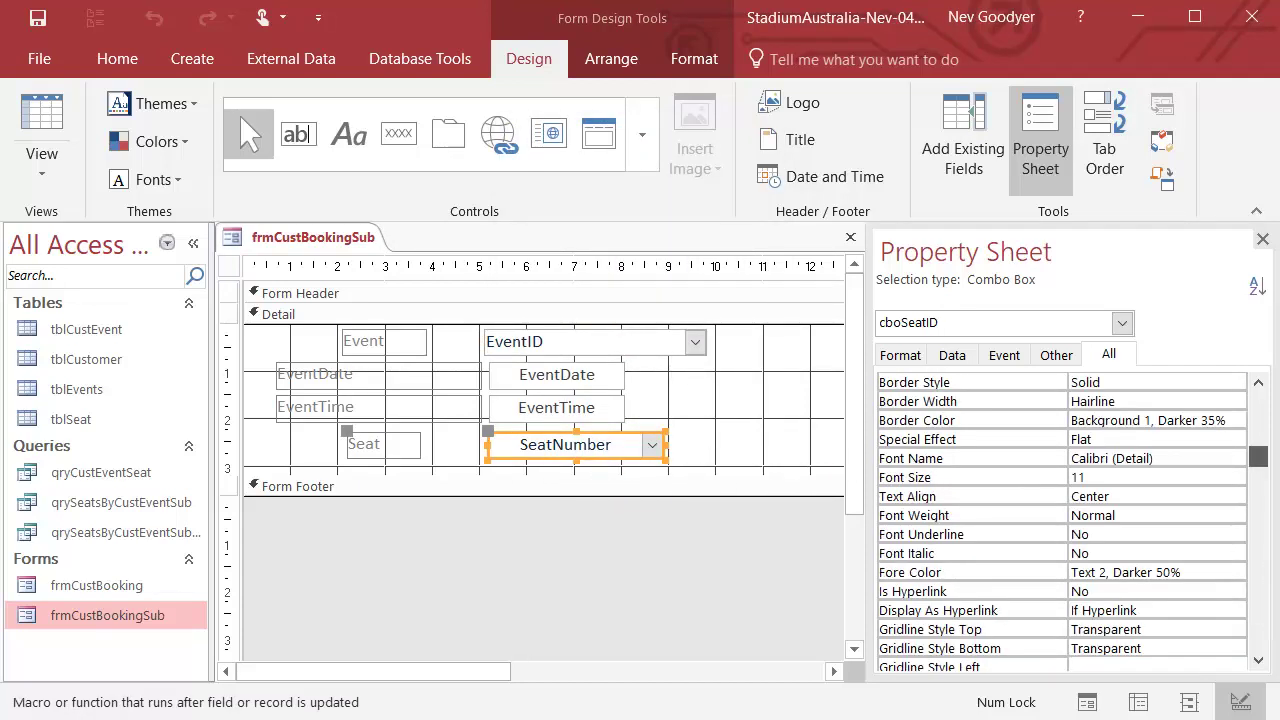
left_click(1030, 383)
key("ctrl+c")
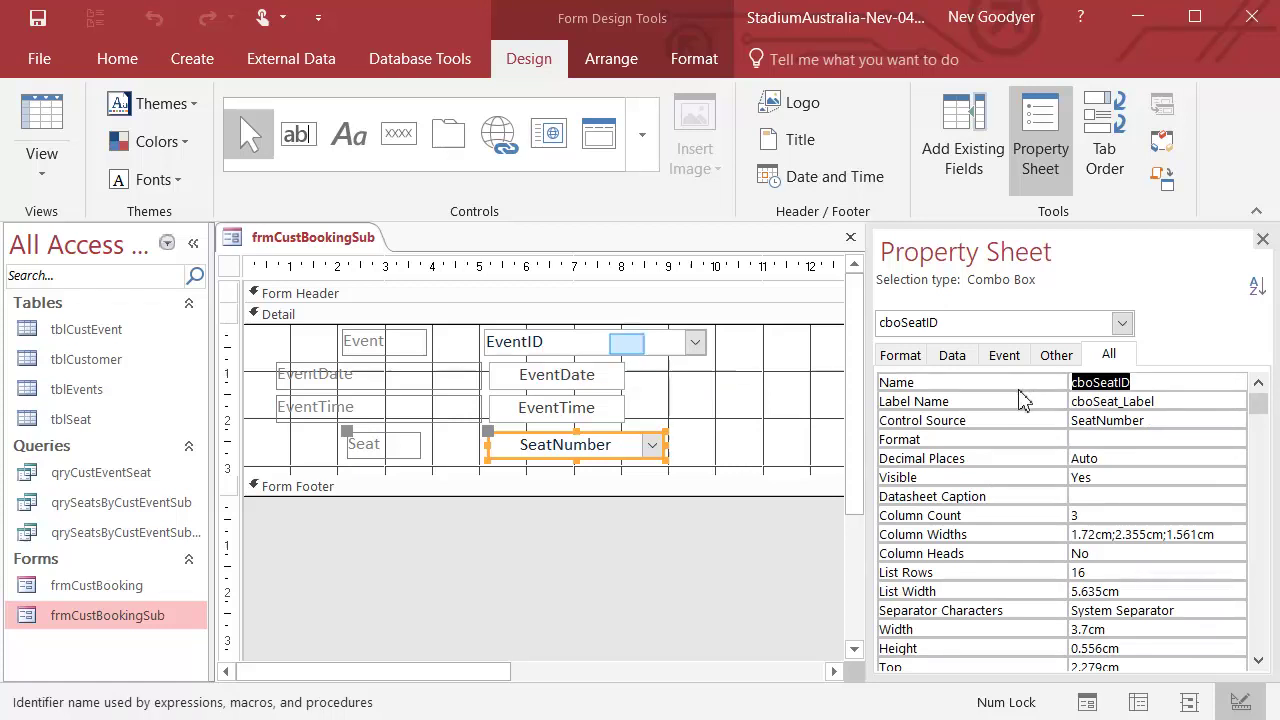
left_click(630, 346)
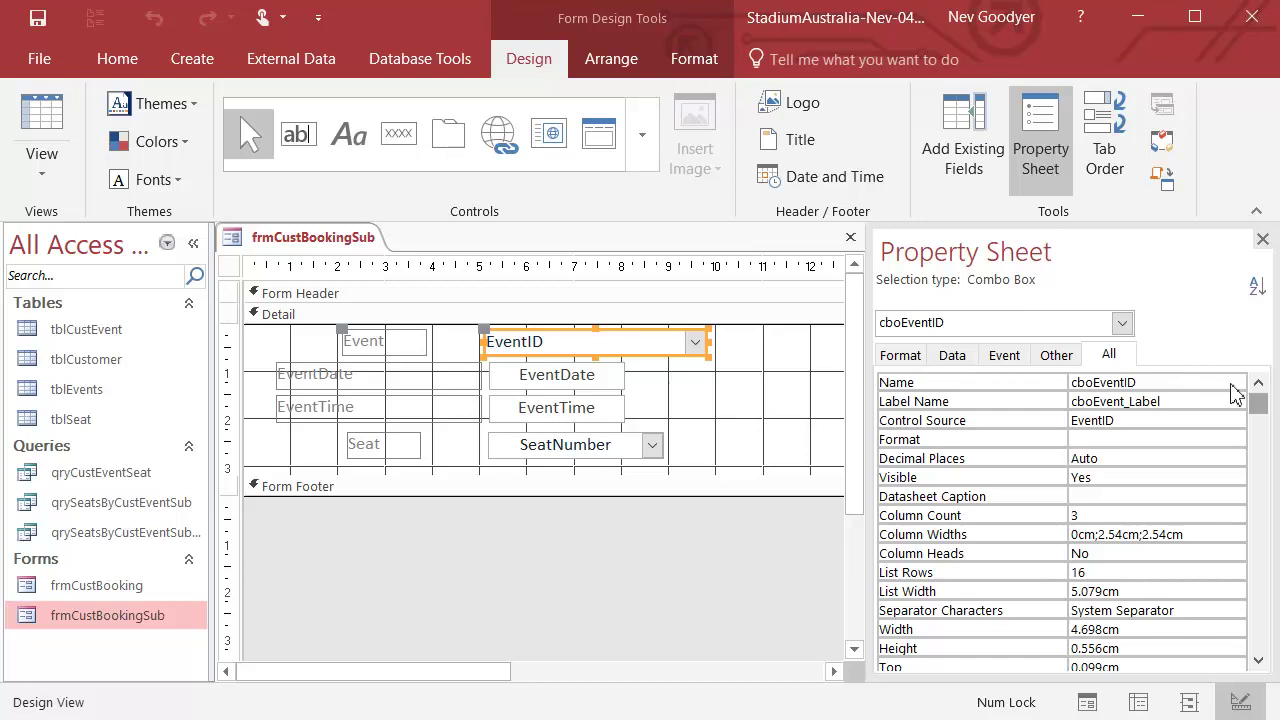
left_click_drag(1257, 404, 1240, 594)
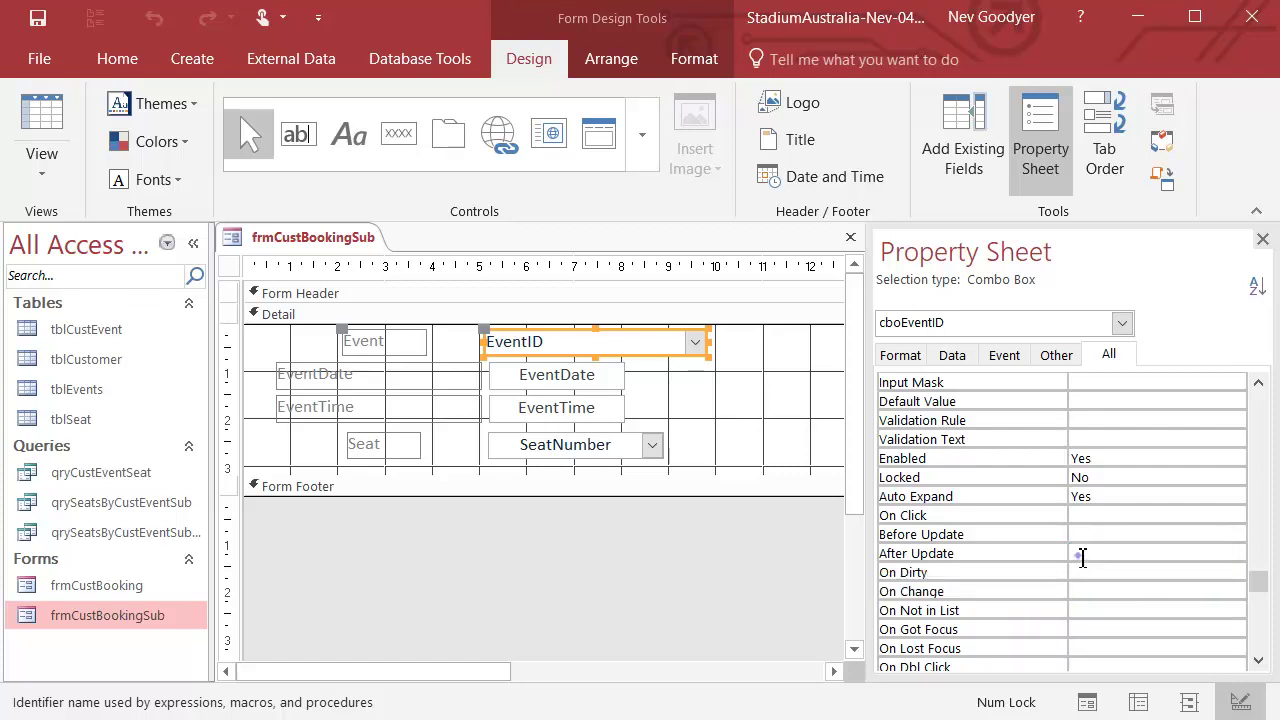
Try the Expression Builder for EventID's After Update, cancel it, then choose Code Builder instead
left_click(1082, 557)
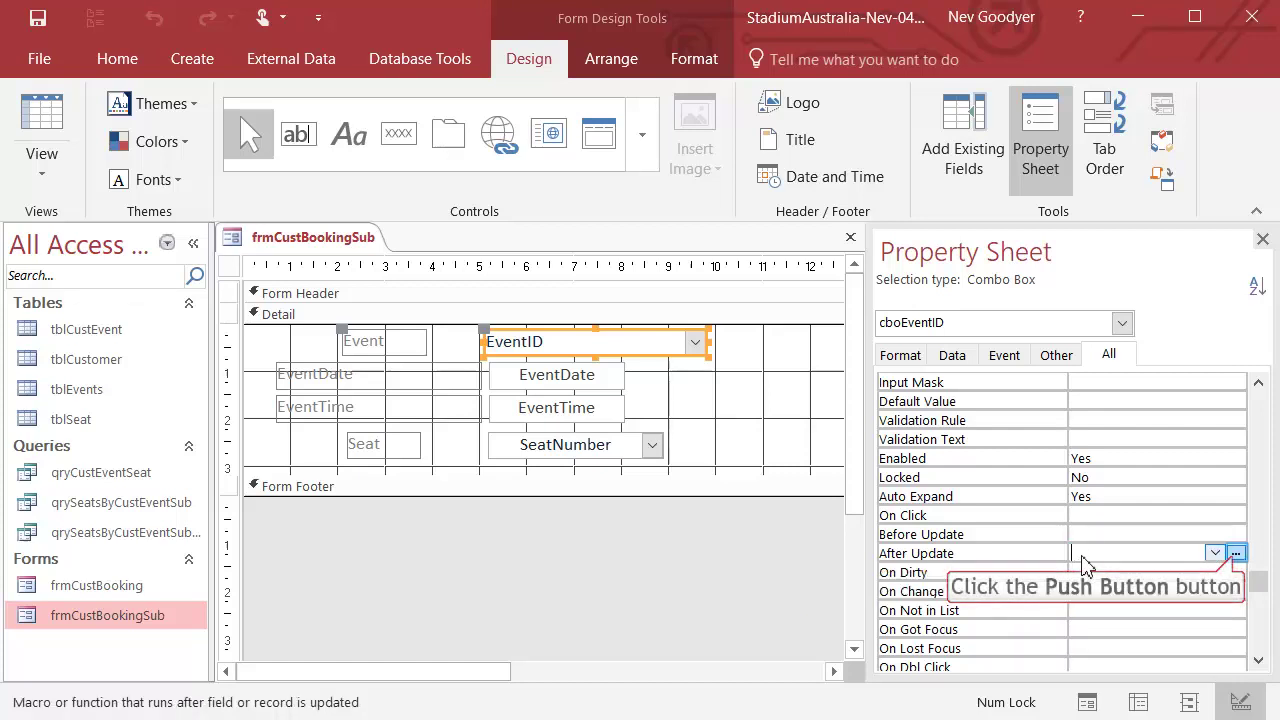
left_click(1235, 553)
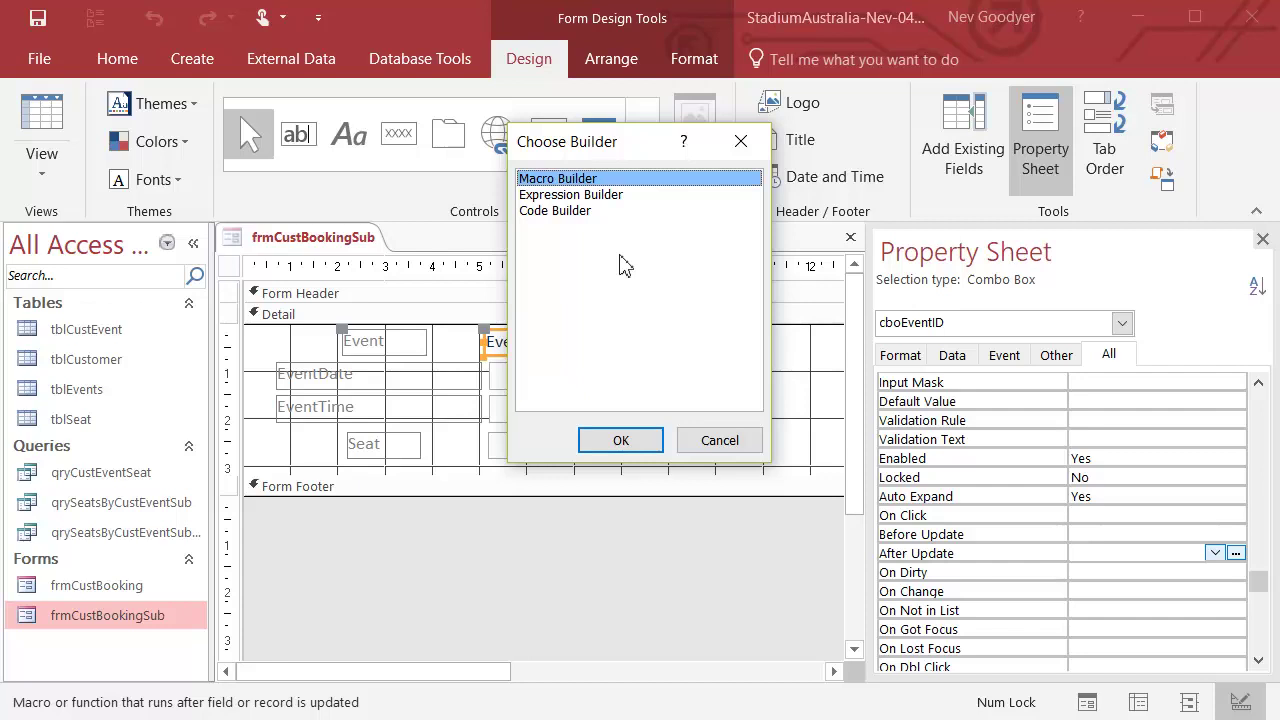
left_click(582, 196)
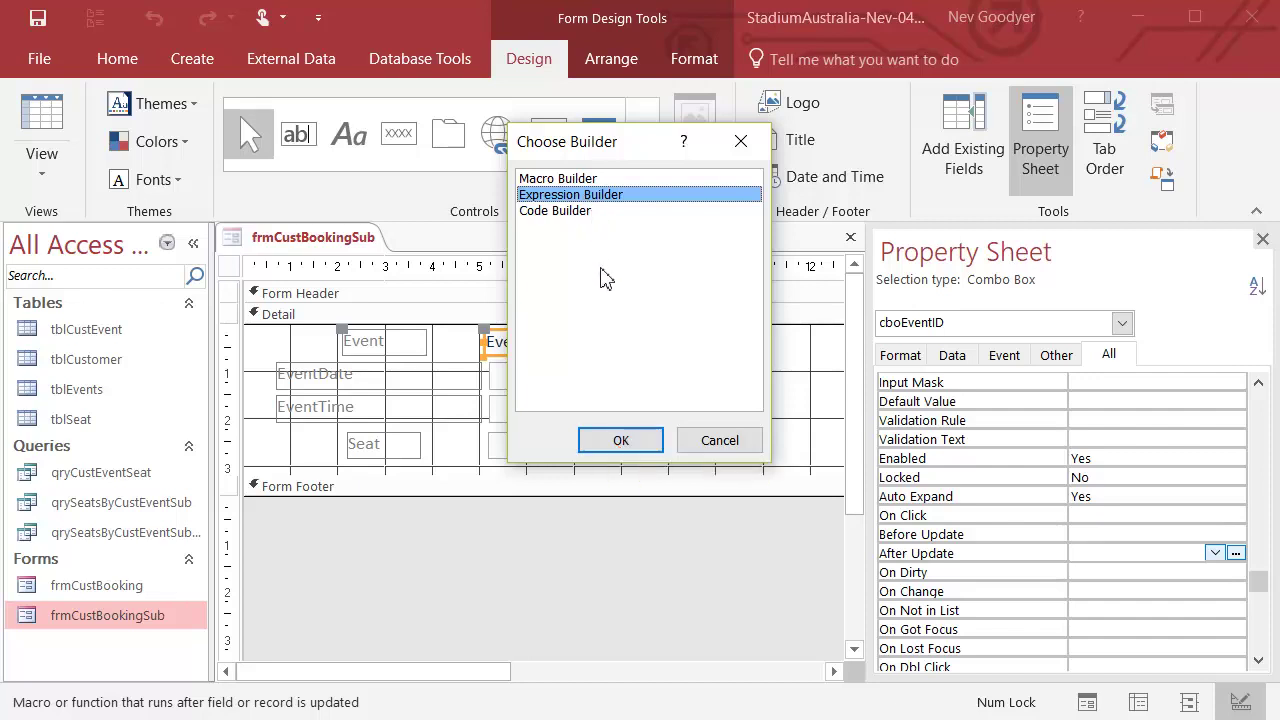
left_click(613, 440)
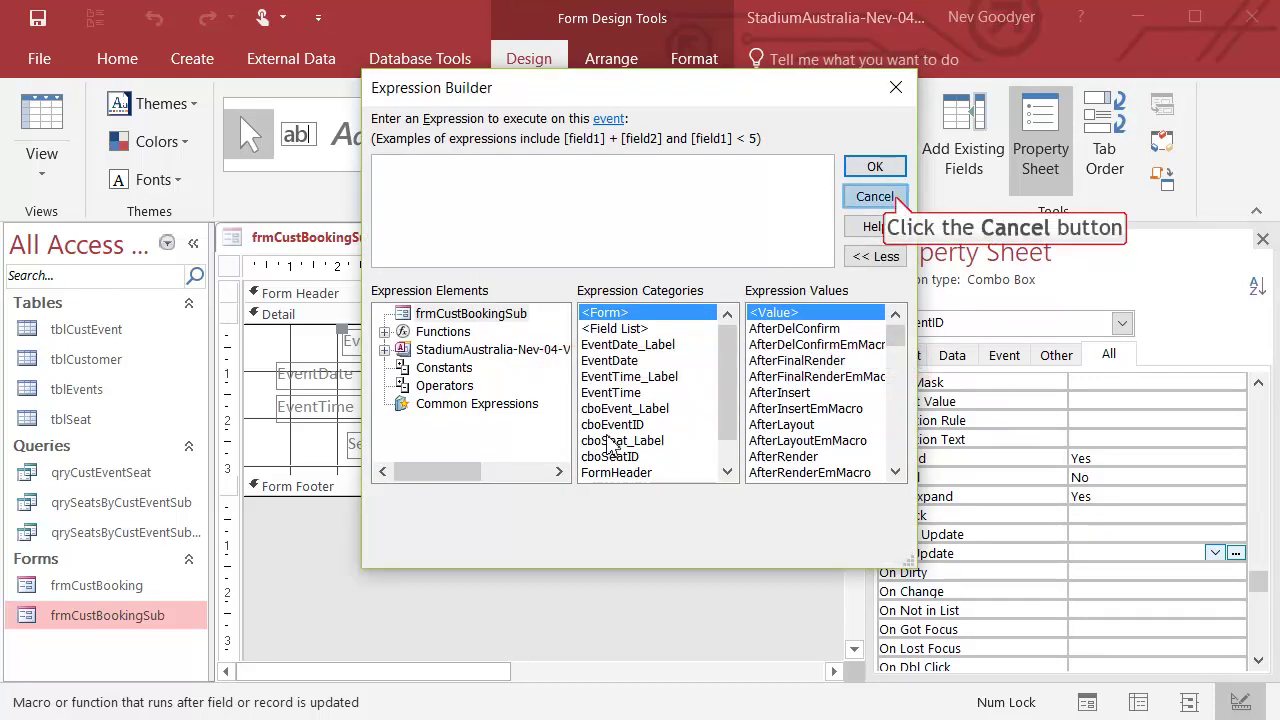
left_click(898, 204)
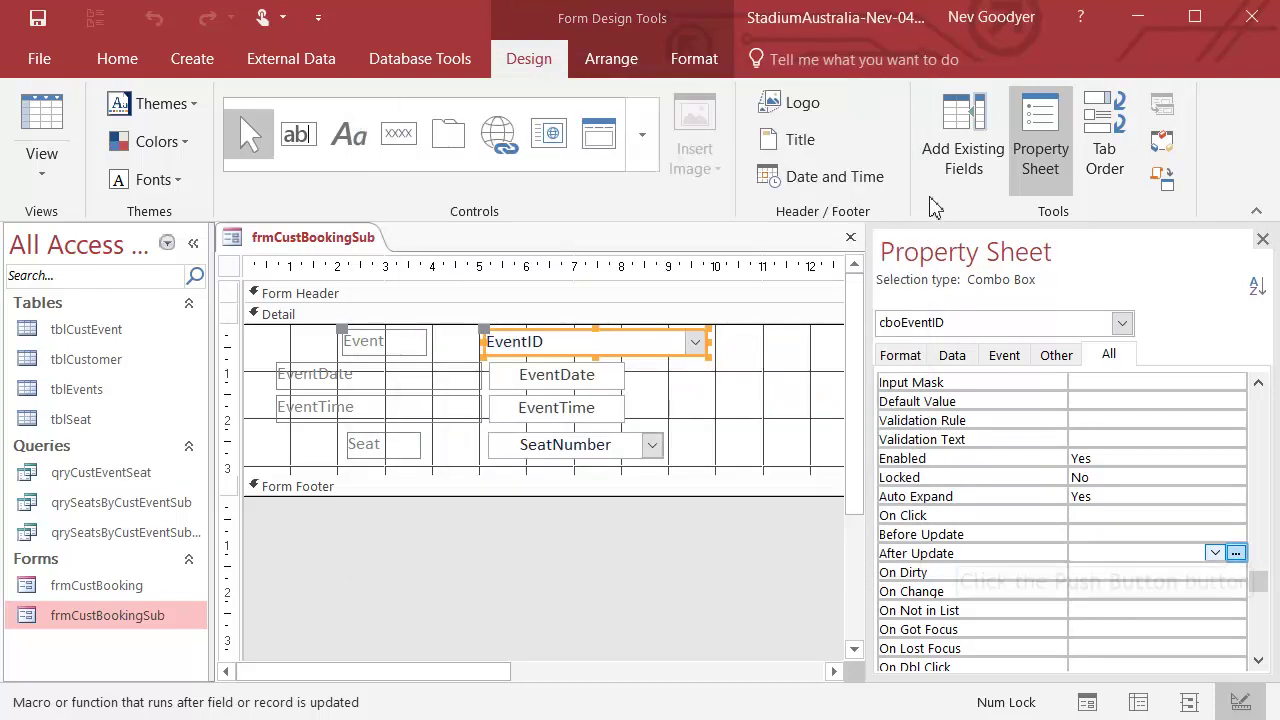
left_click(1236, 553)
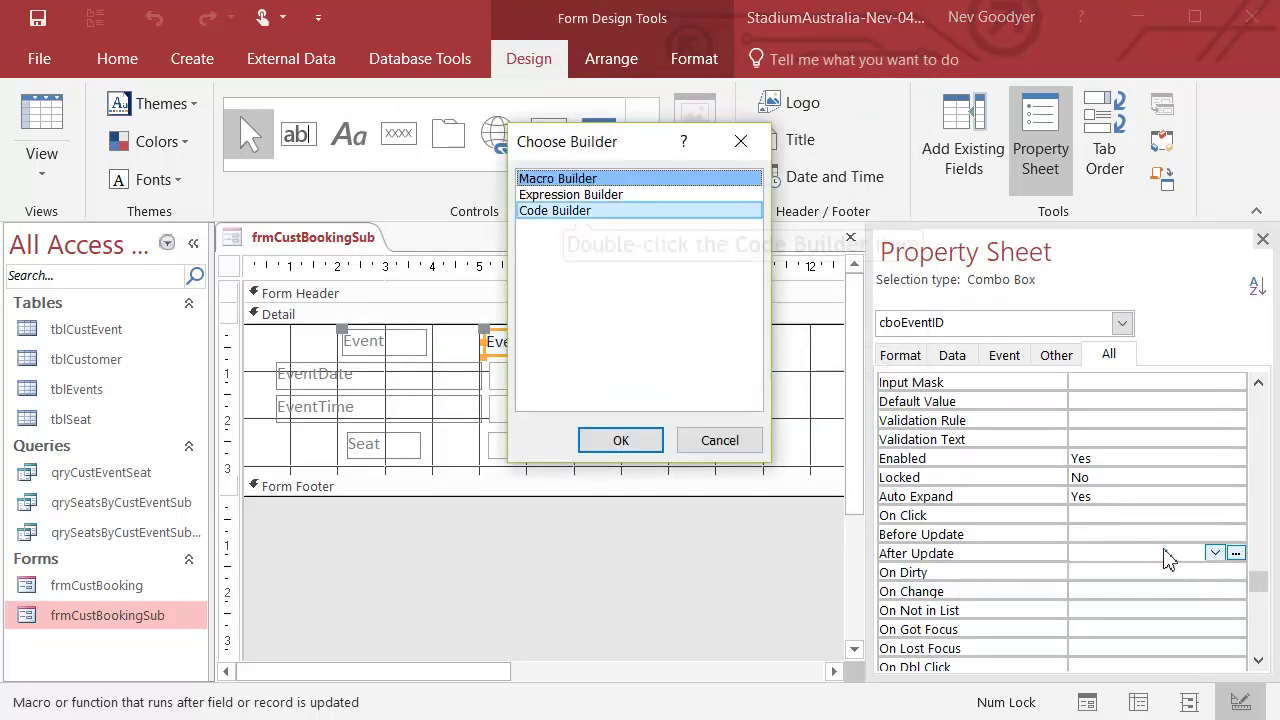
double_click(577, 212)
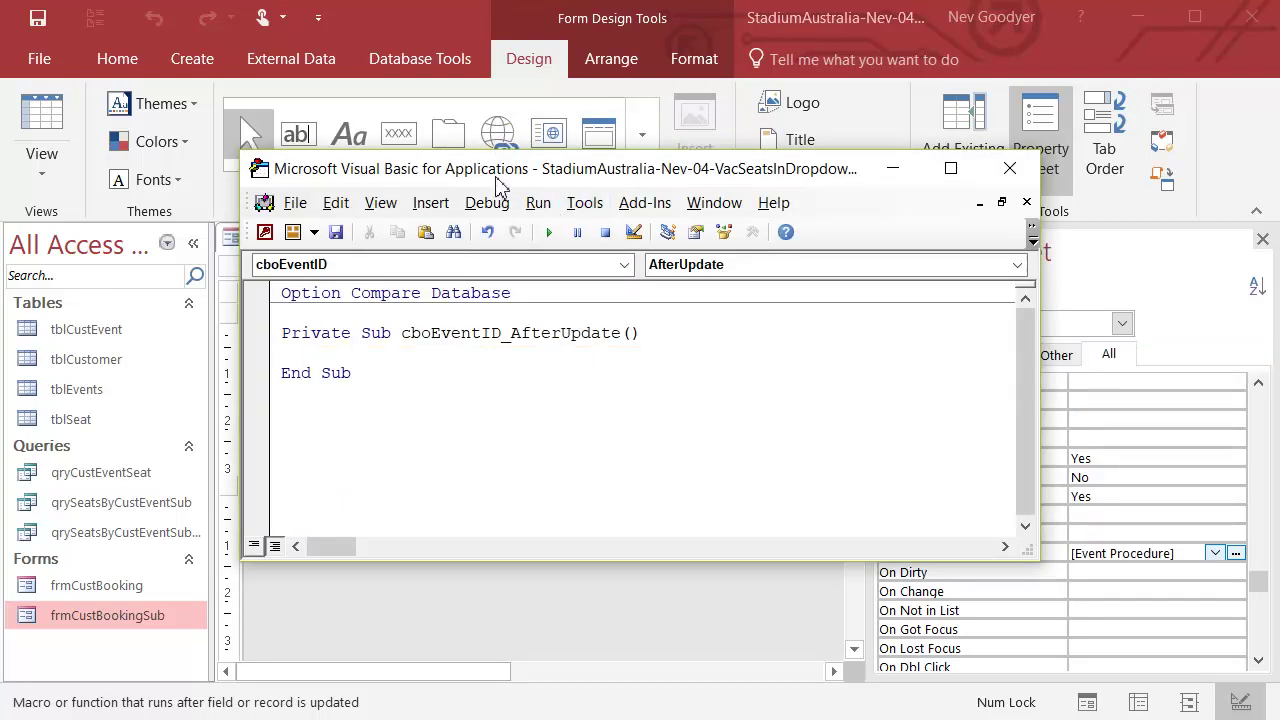
Enter the indented line cboSeatID.Requery in the cboEventID_AfterUpdate procedure
left_click_drag(500, 177, 632, 162)
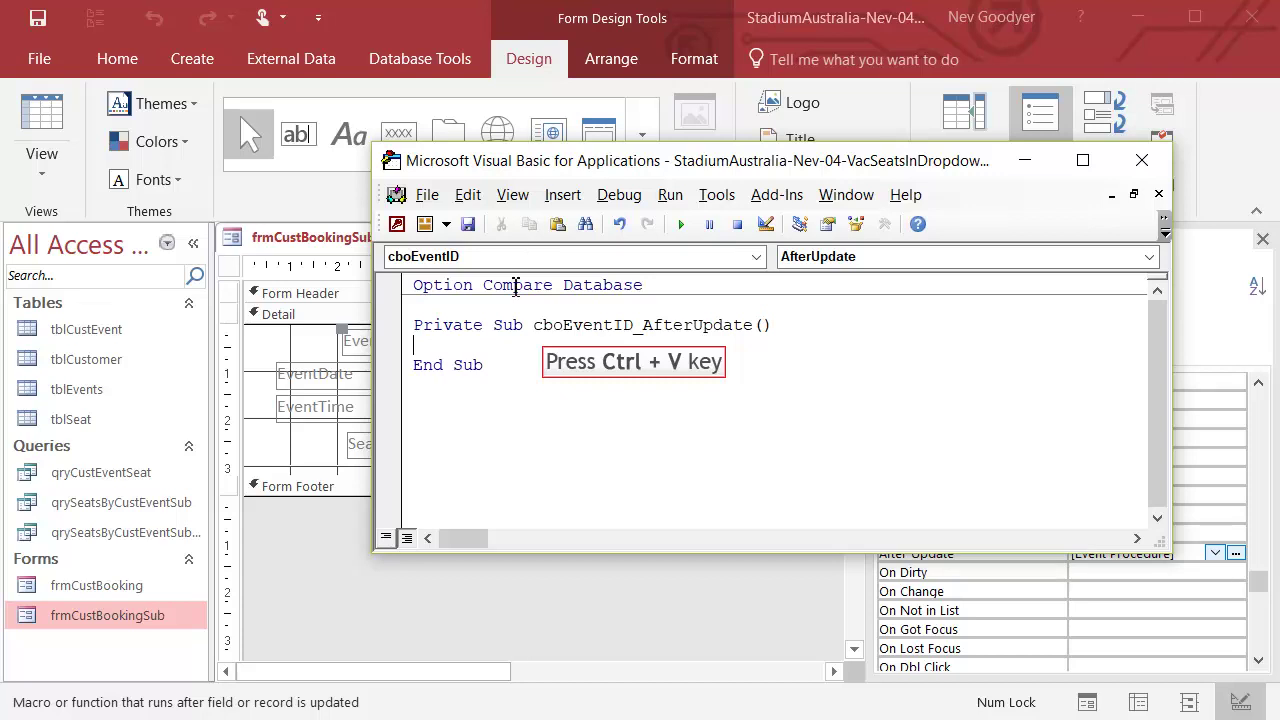
key("ctrl+v")
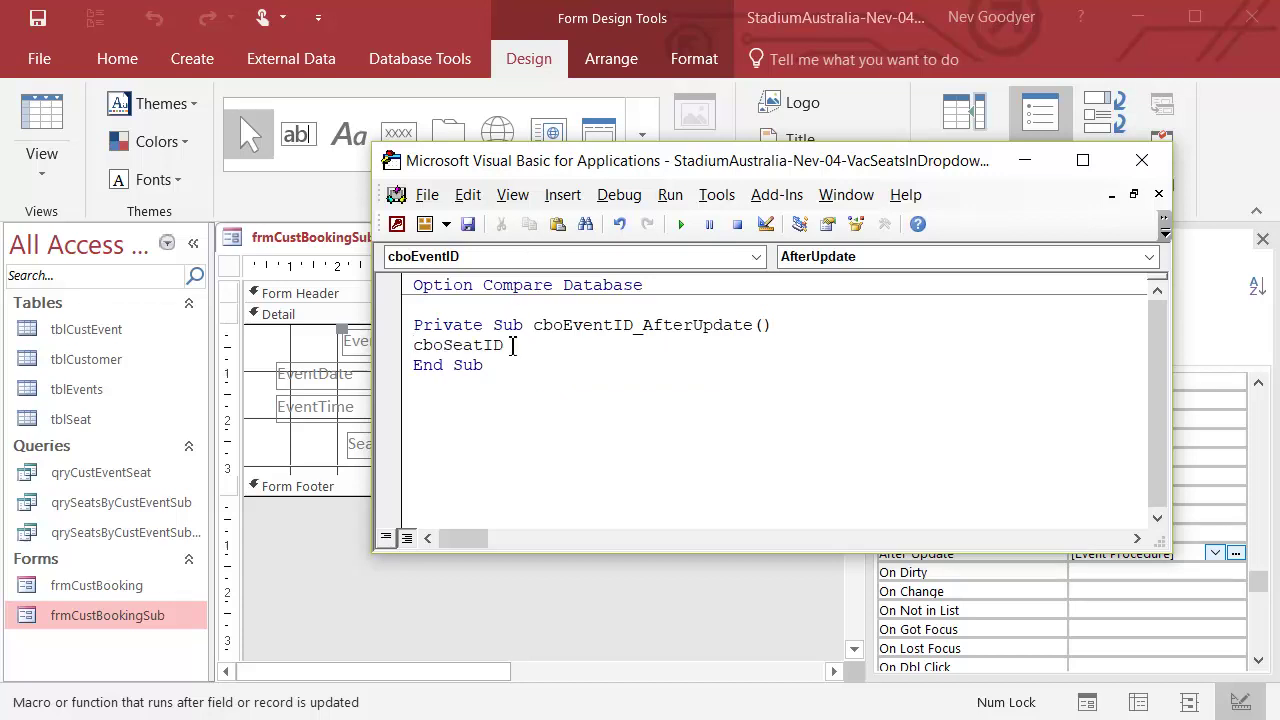
type(".re")
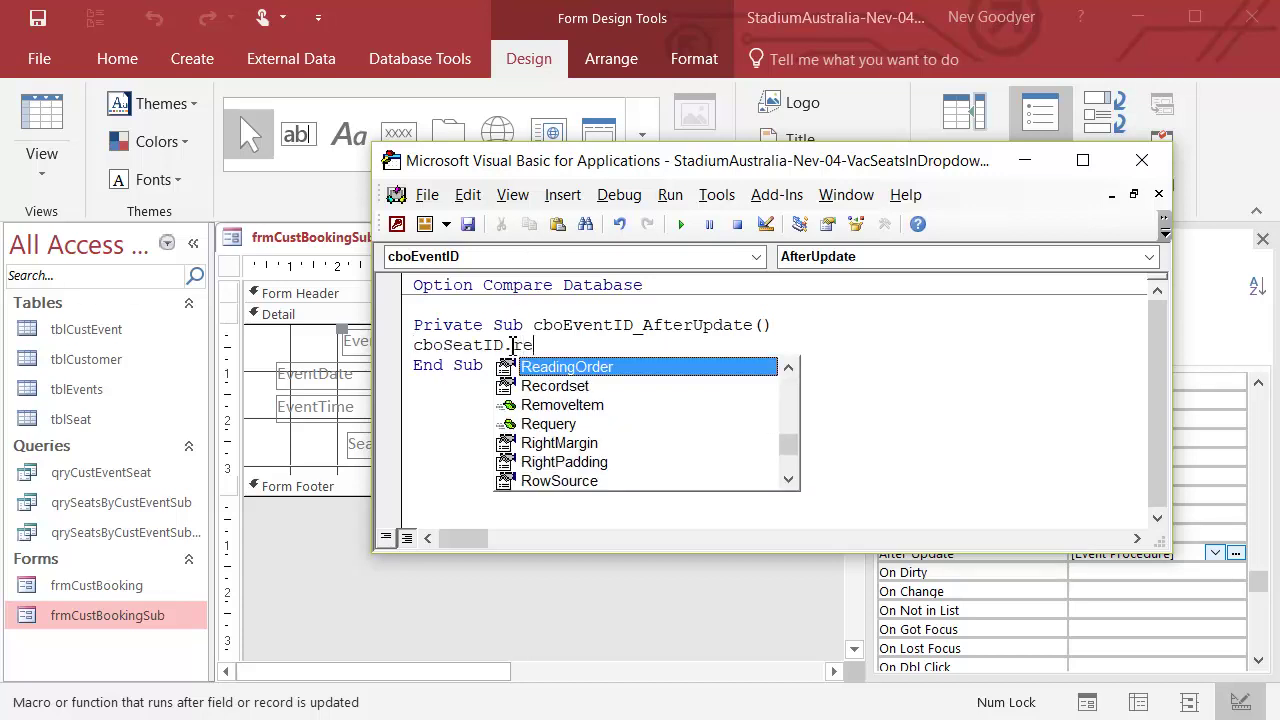
type("q")
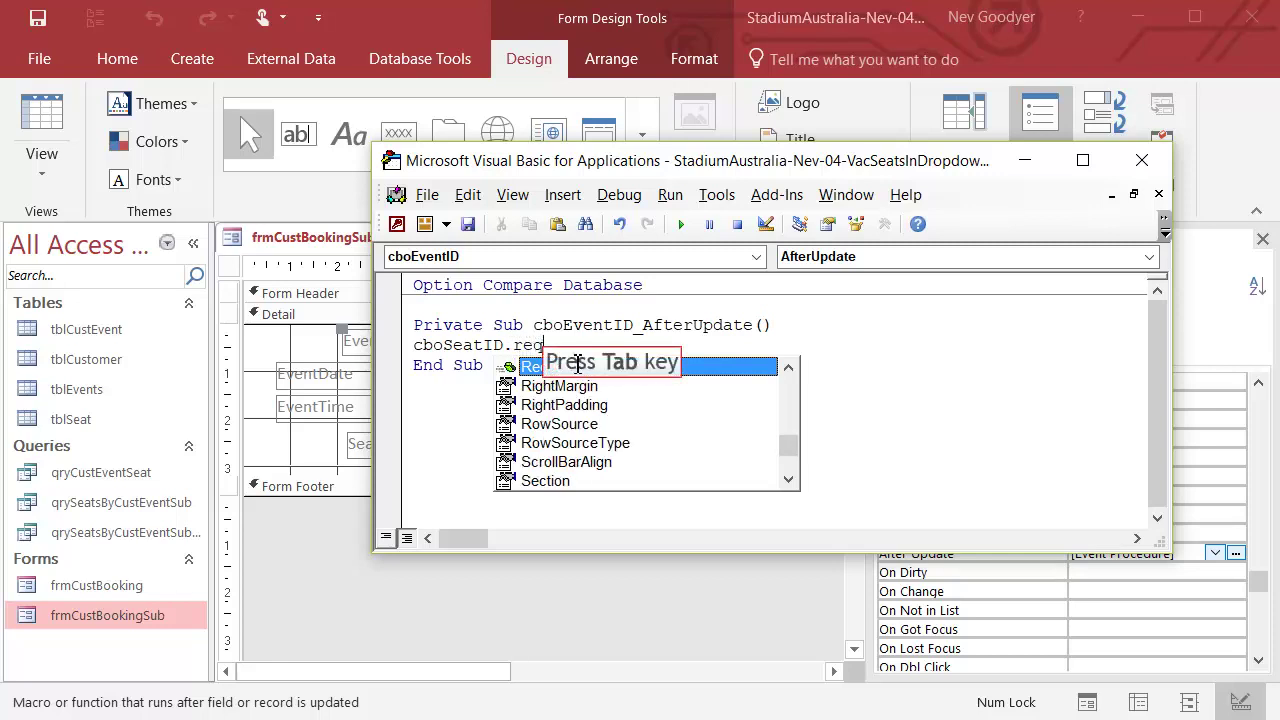
key("Tab")
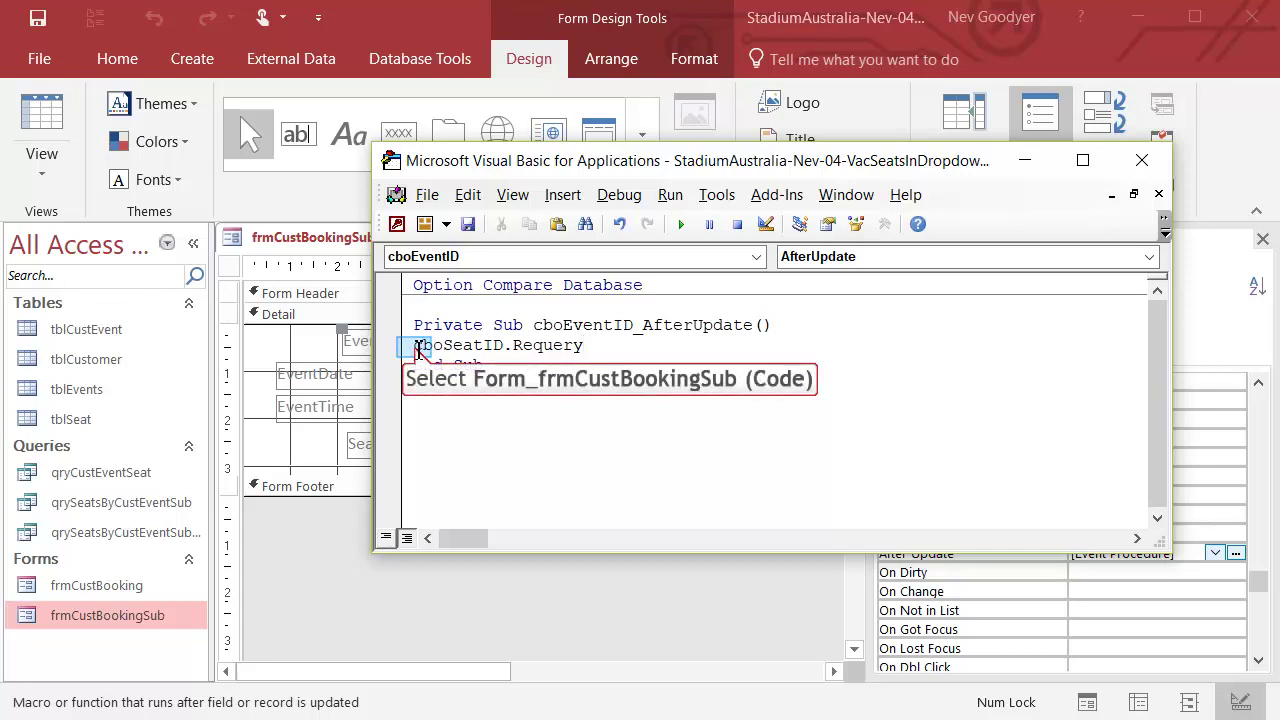
key("Tab")
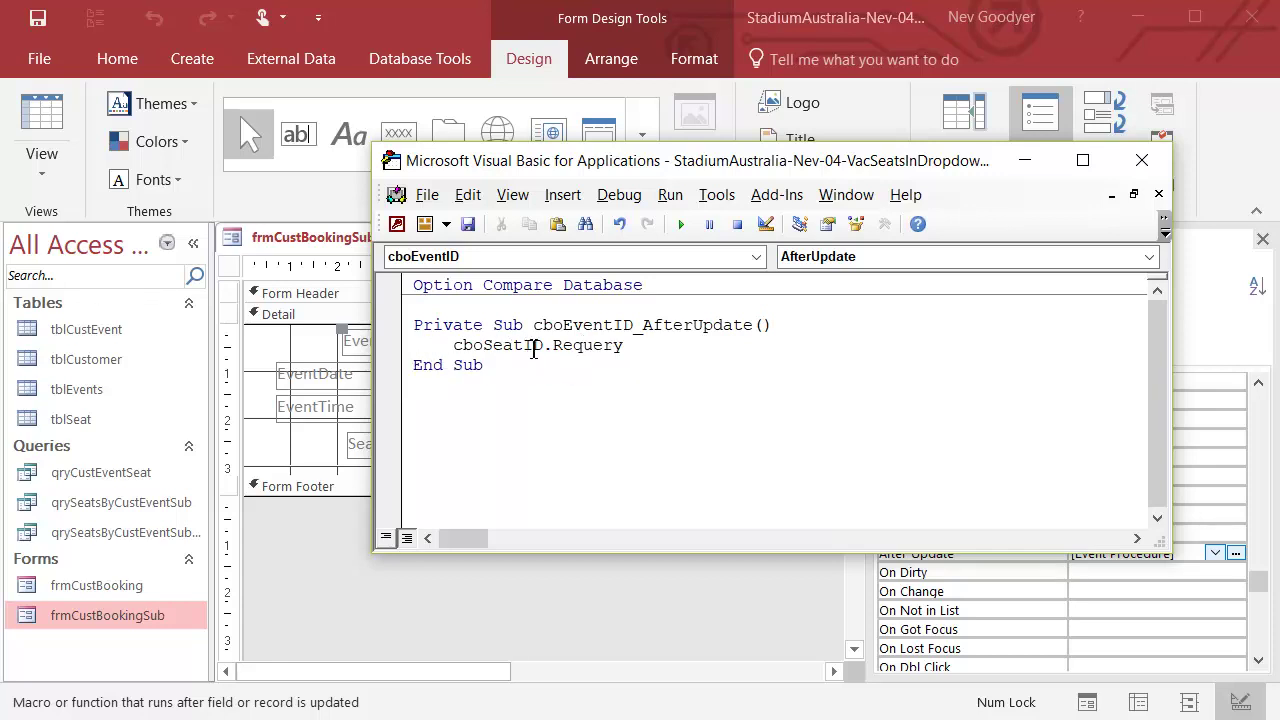
Copy the requery line and compile the StadiumAustraliaV01 project
left_click_drag(628, 344, 476, 346)
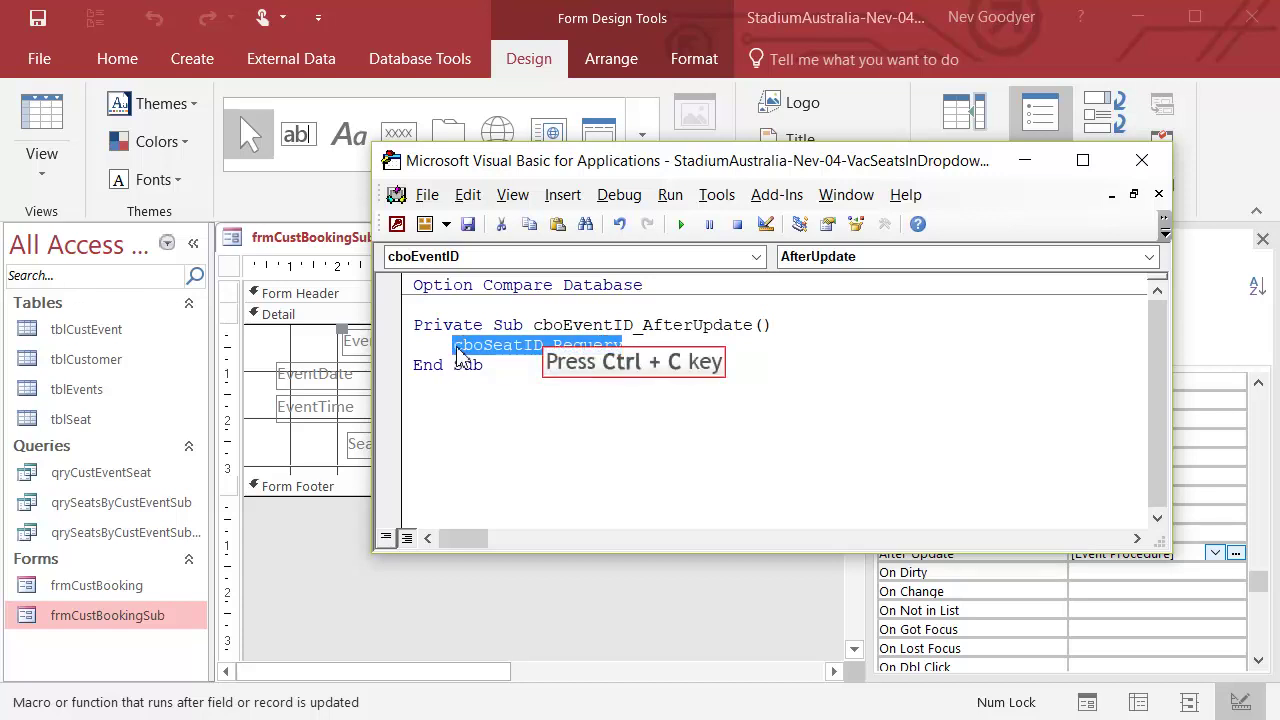
key("ctrl+c")
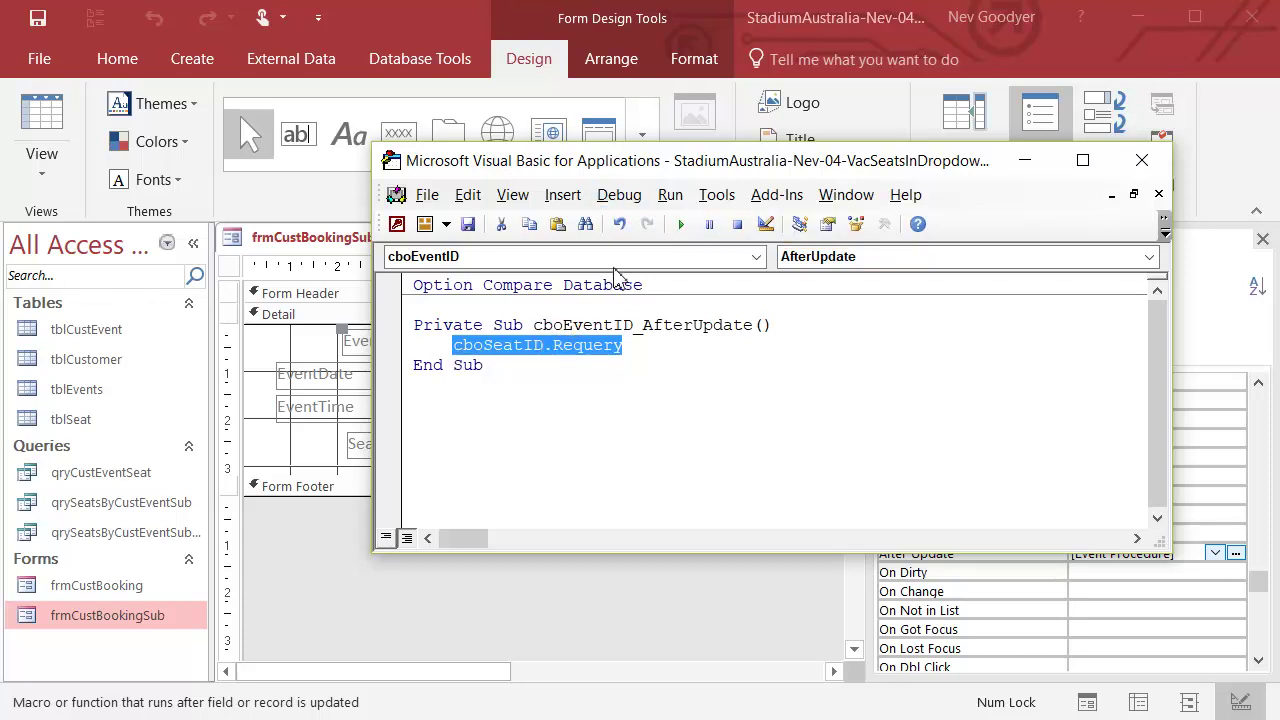
left_click(621, 197)
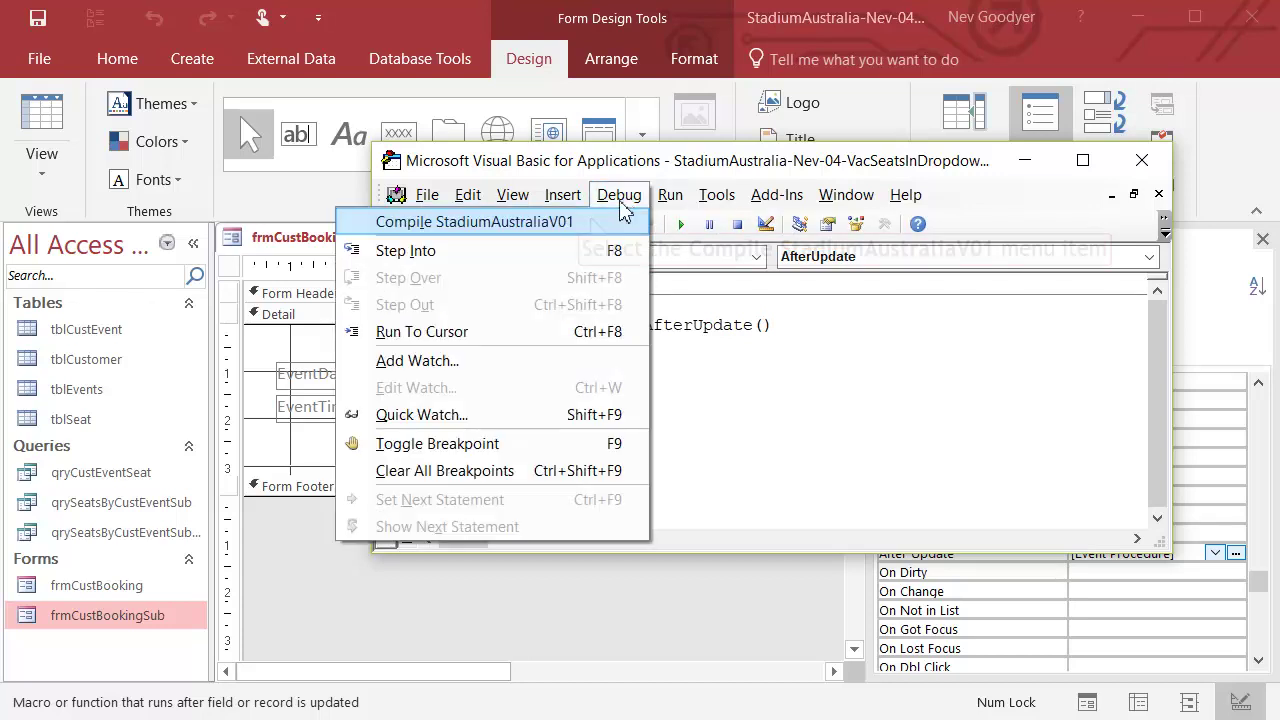
left_click(594, 222)
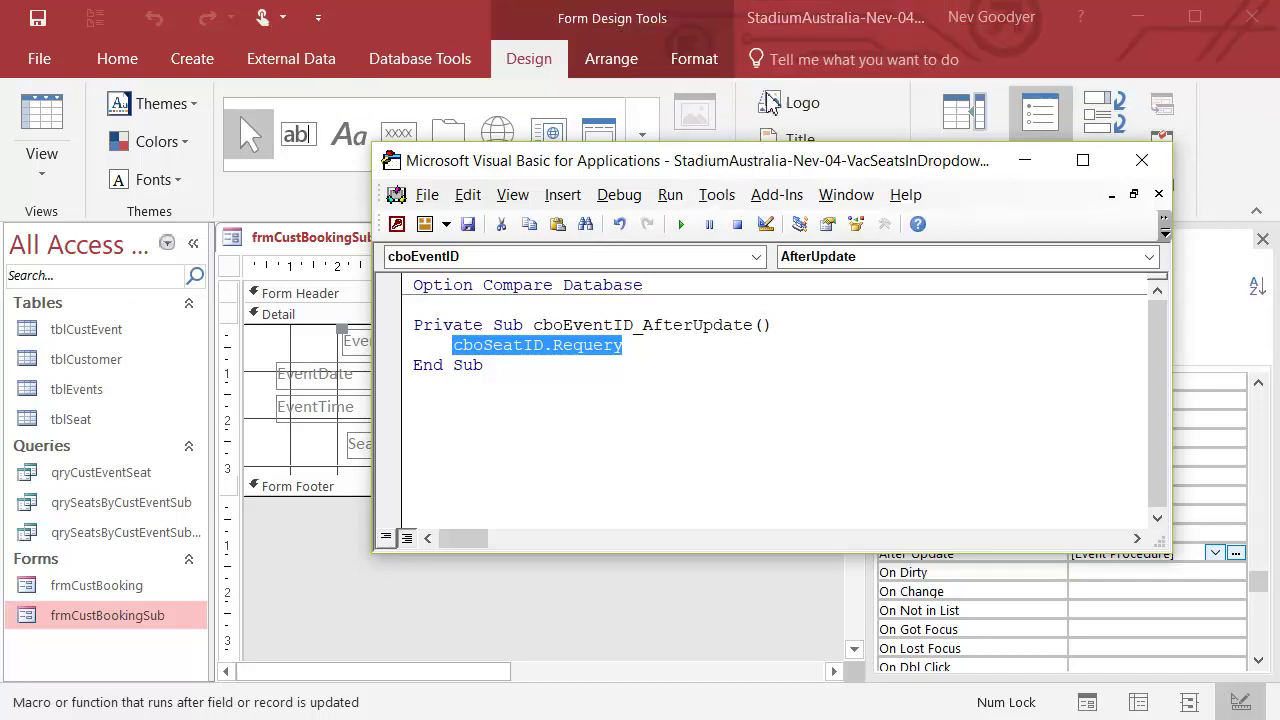
Select the cboSeatID combo and create a Code Builder procedure for its On Got Focus event
left_click(778, 33)
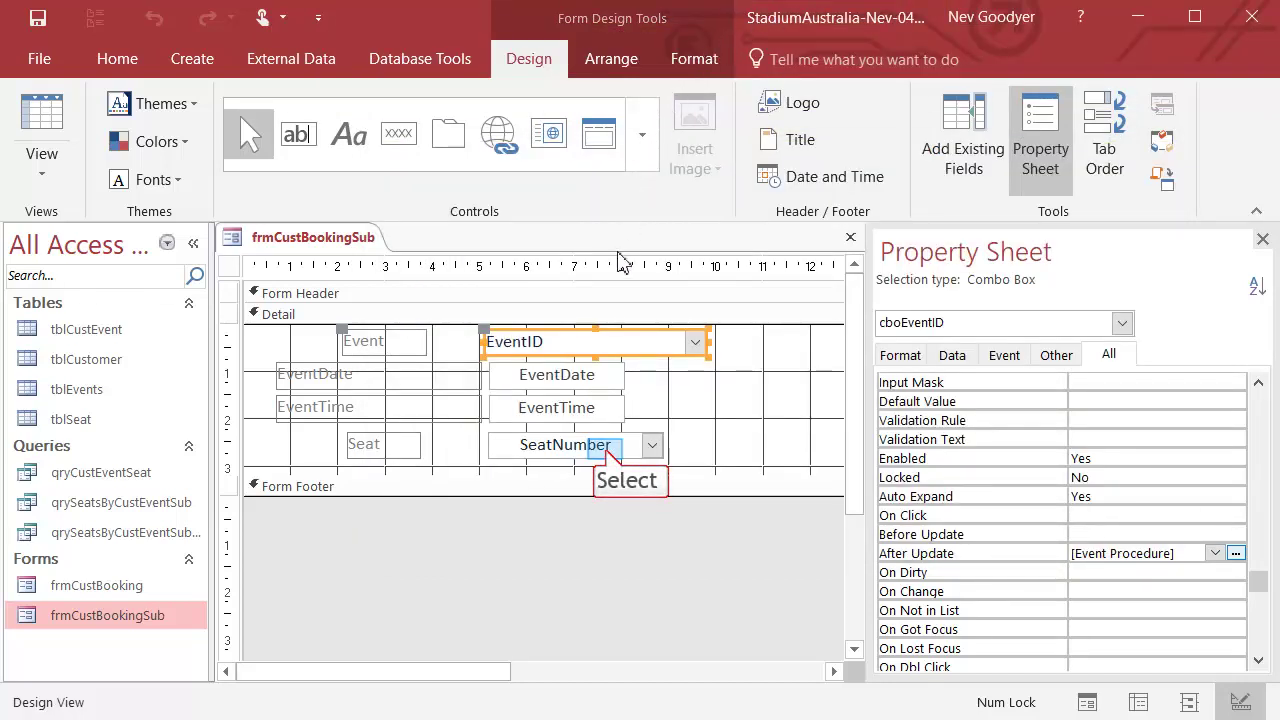
left_click(607, 455)
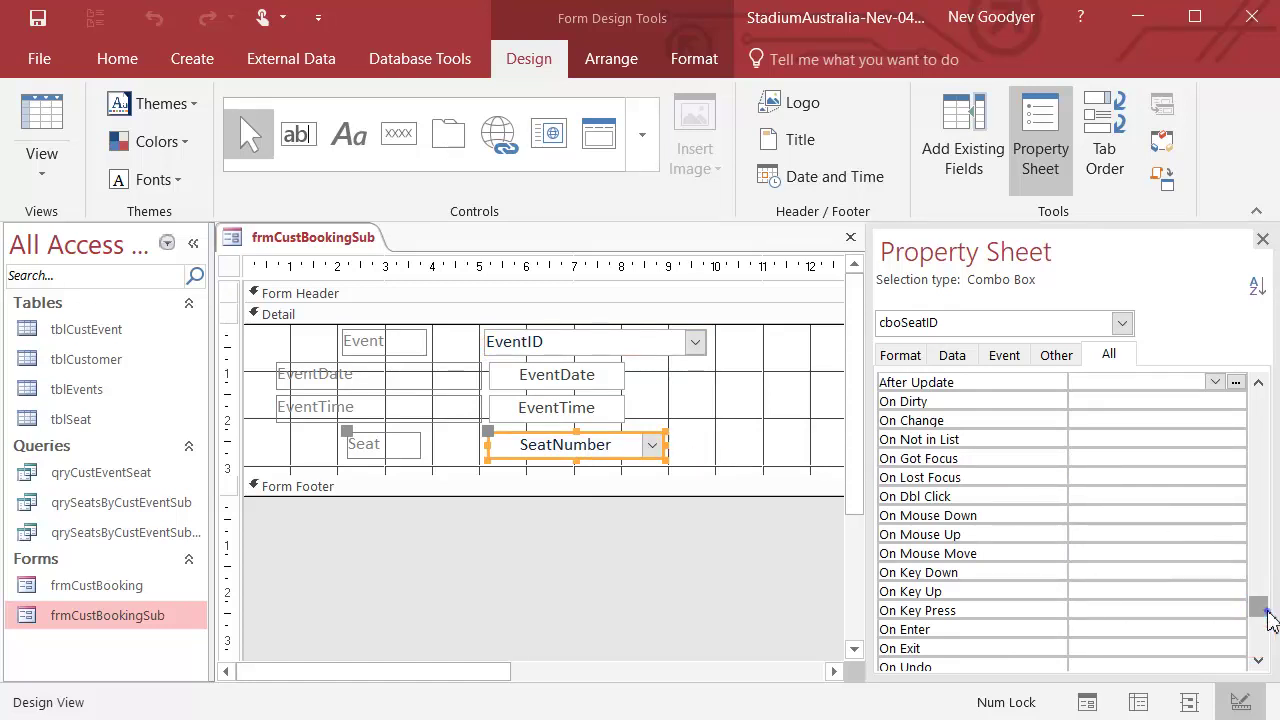
left_click(1262, 608)
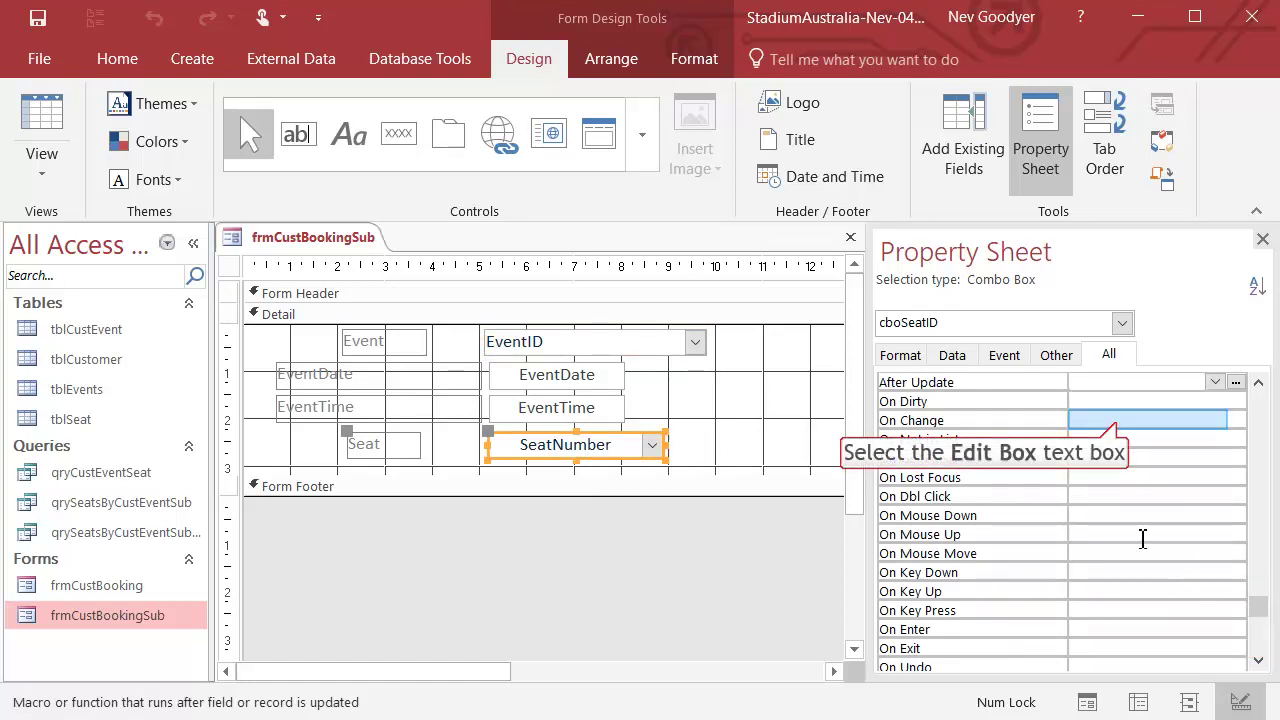
left_click(1121, 421)
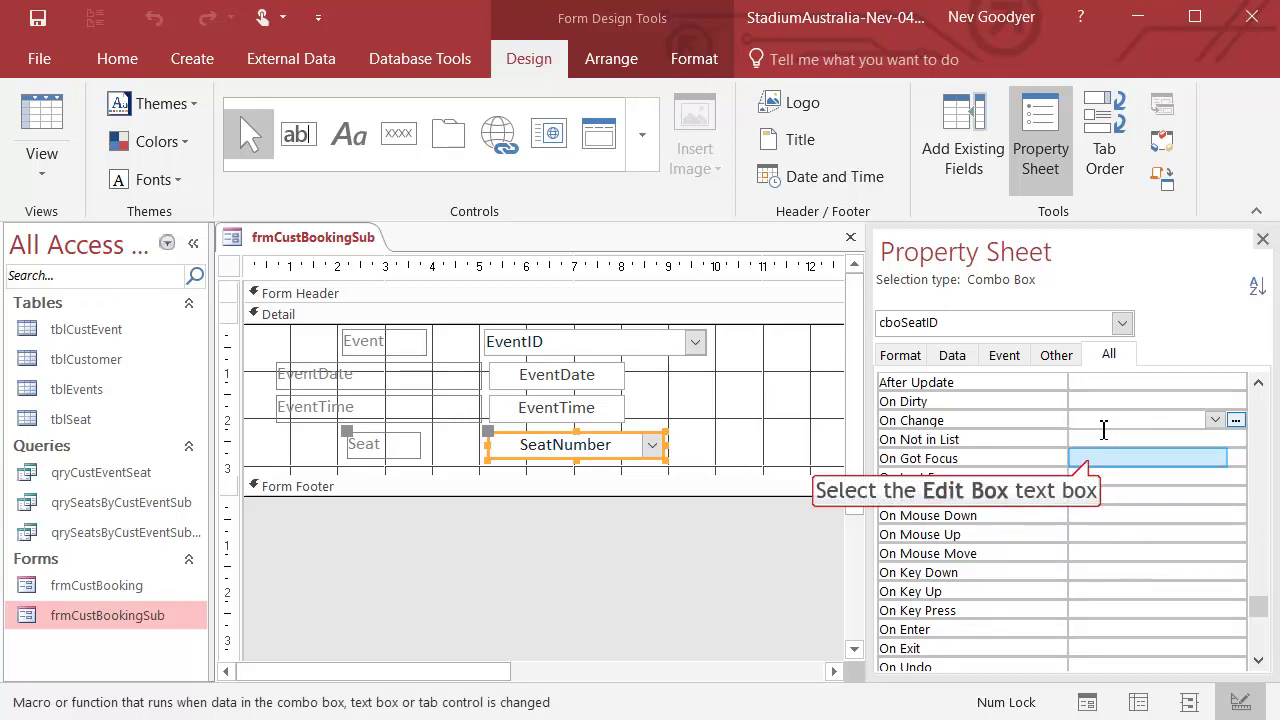
left_click(1093, 458)
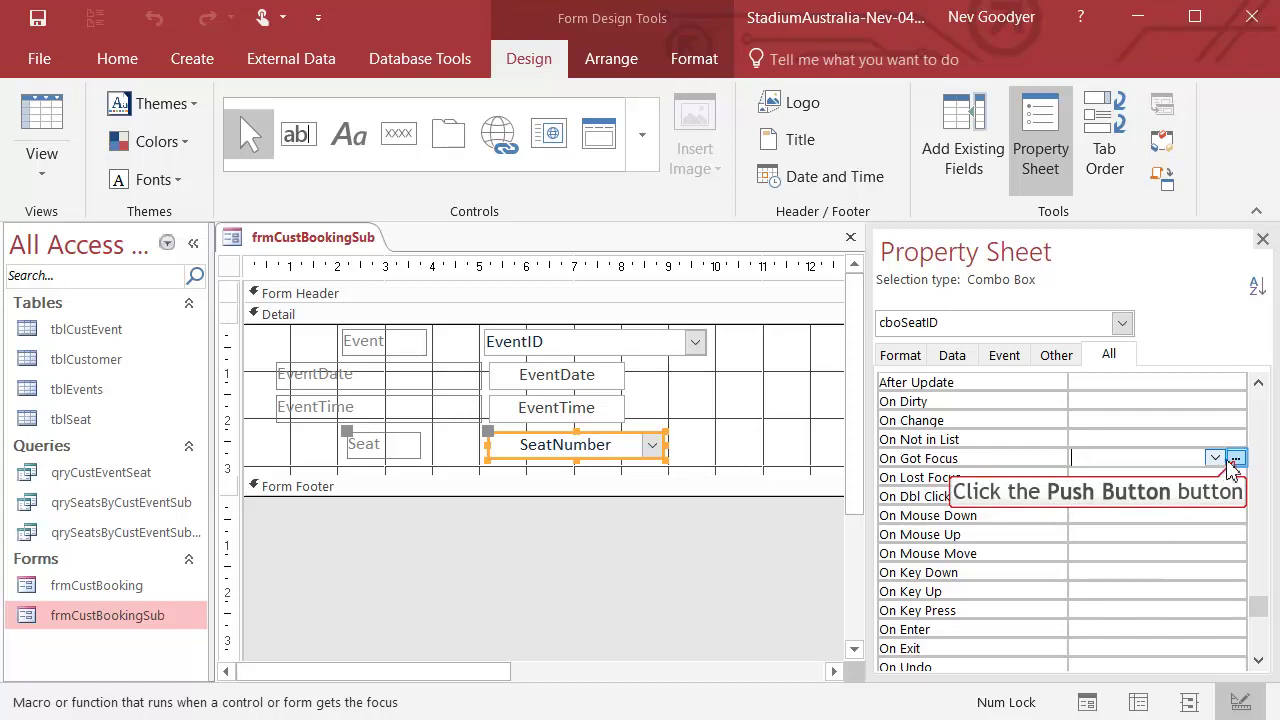
left_click(1236, 457)
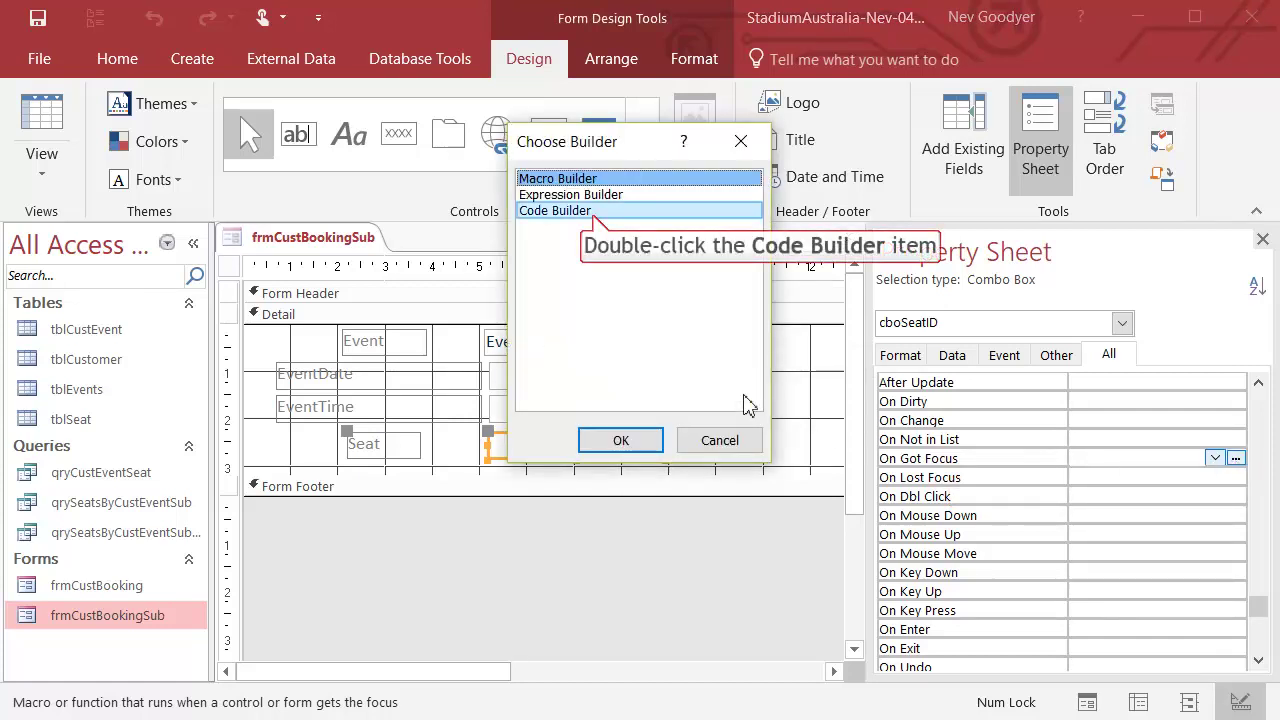
double_click(597, 211)
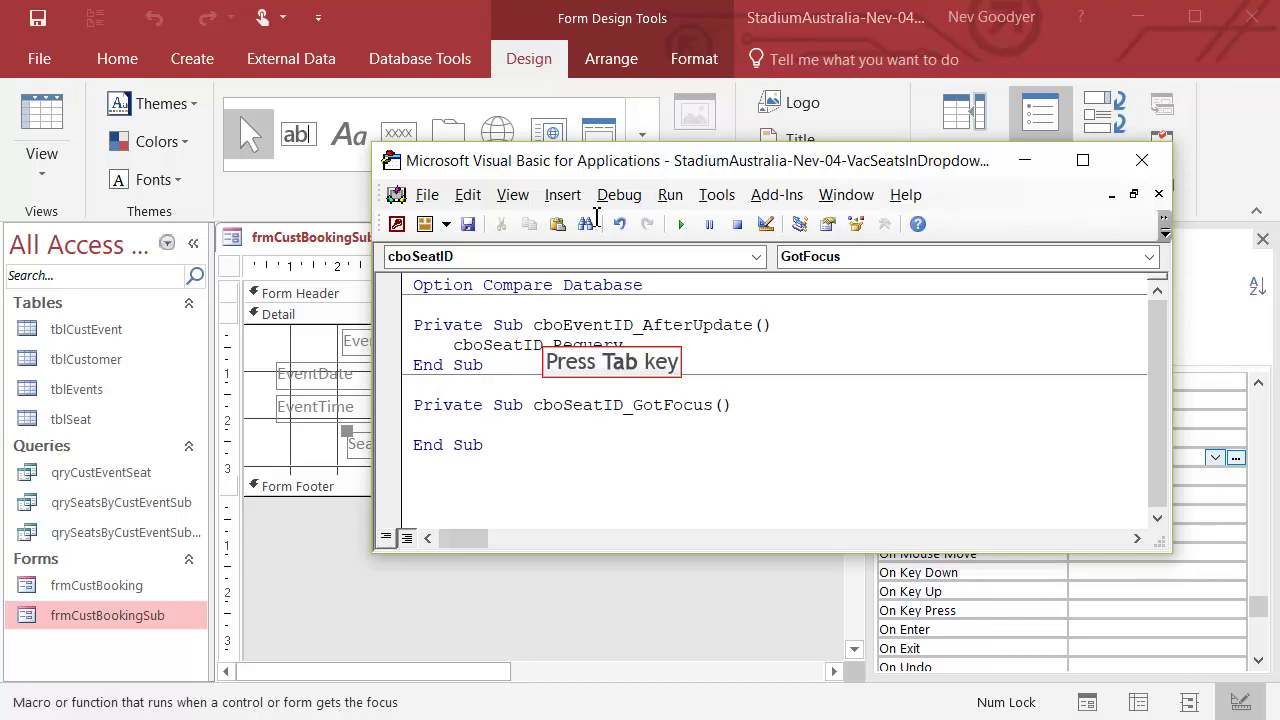
Paste cboSeatID.Requery into the cboSeatID_GotFocus procedure and save the code
key("Tab")
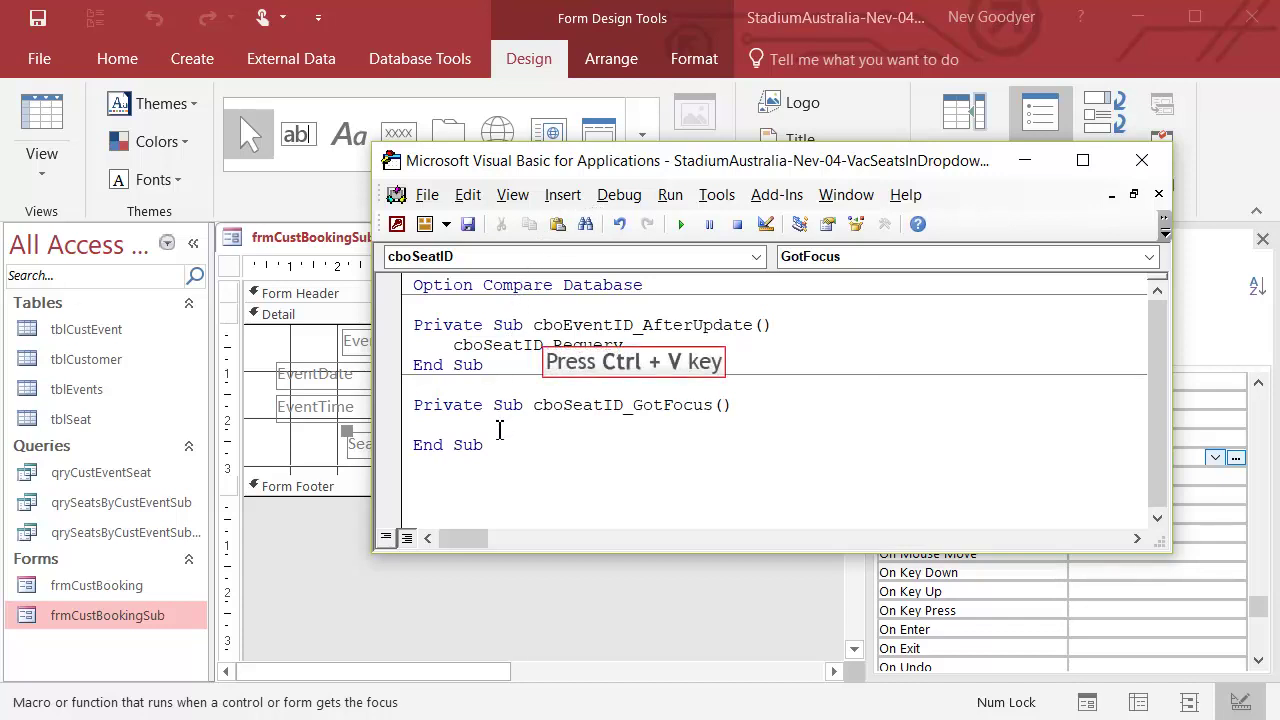
key("ctrl+v")
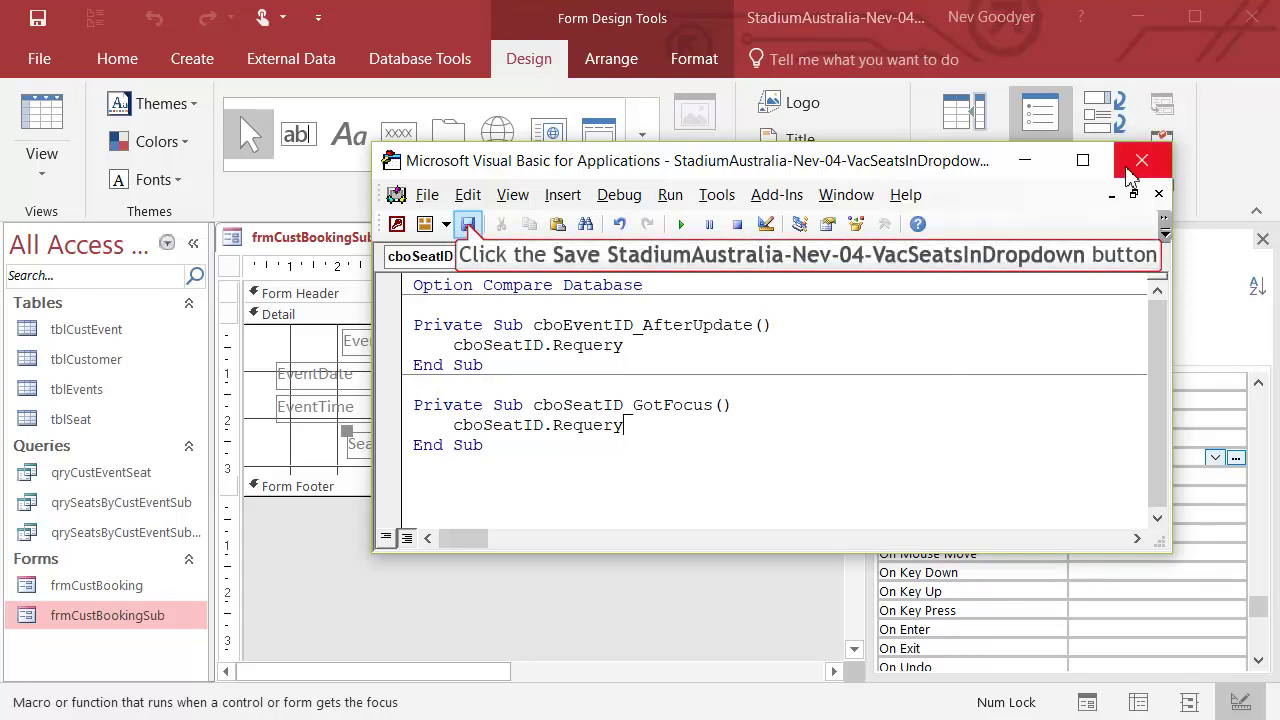
left_click(468, 226)
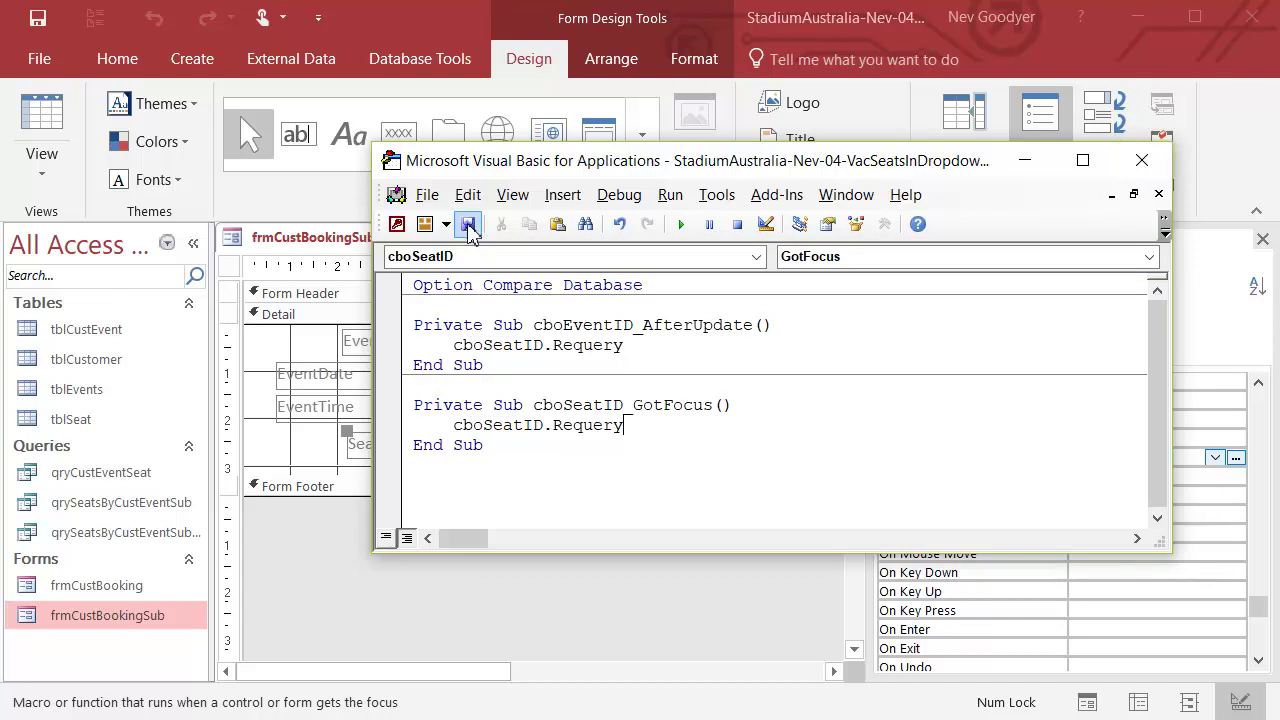
Compile the project, then close the VBA editor and the frmCustBookingSub design
left_click(620, 195)
left_click(450, 220)
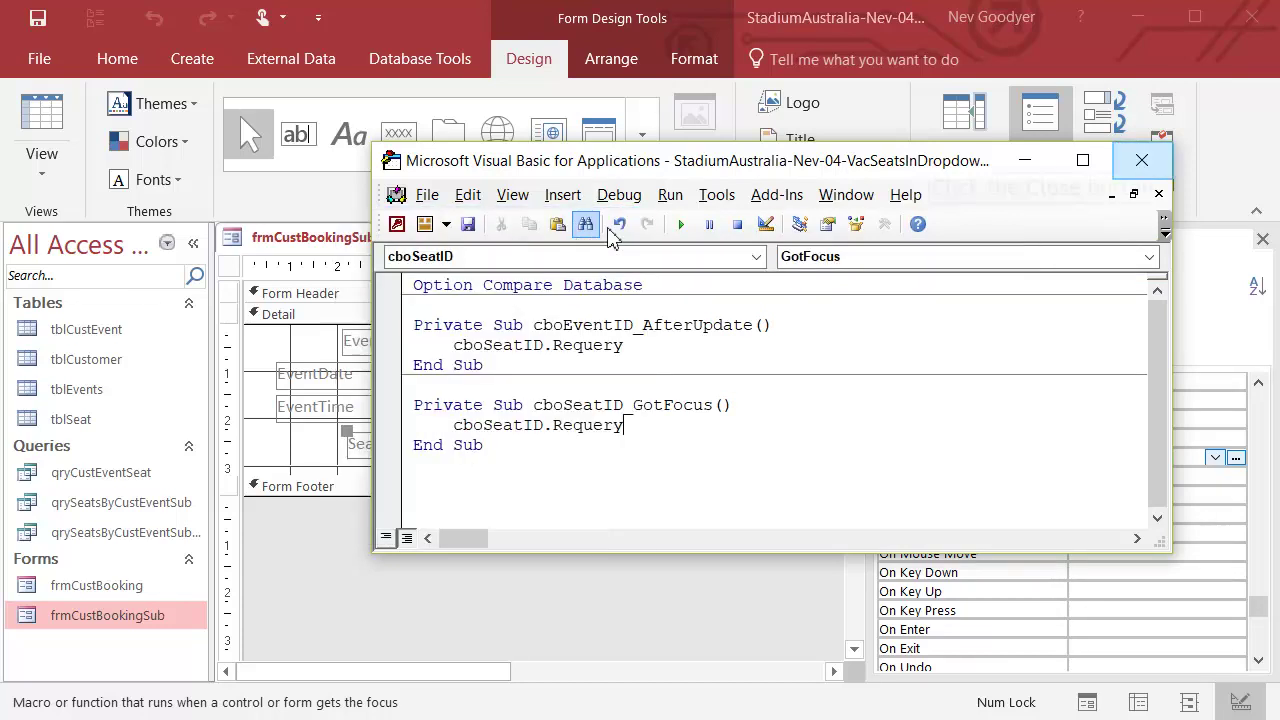
left_click(1141, 160)
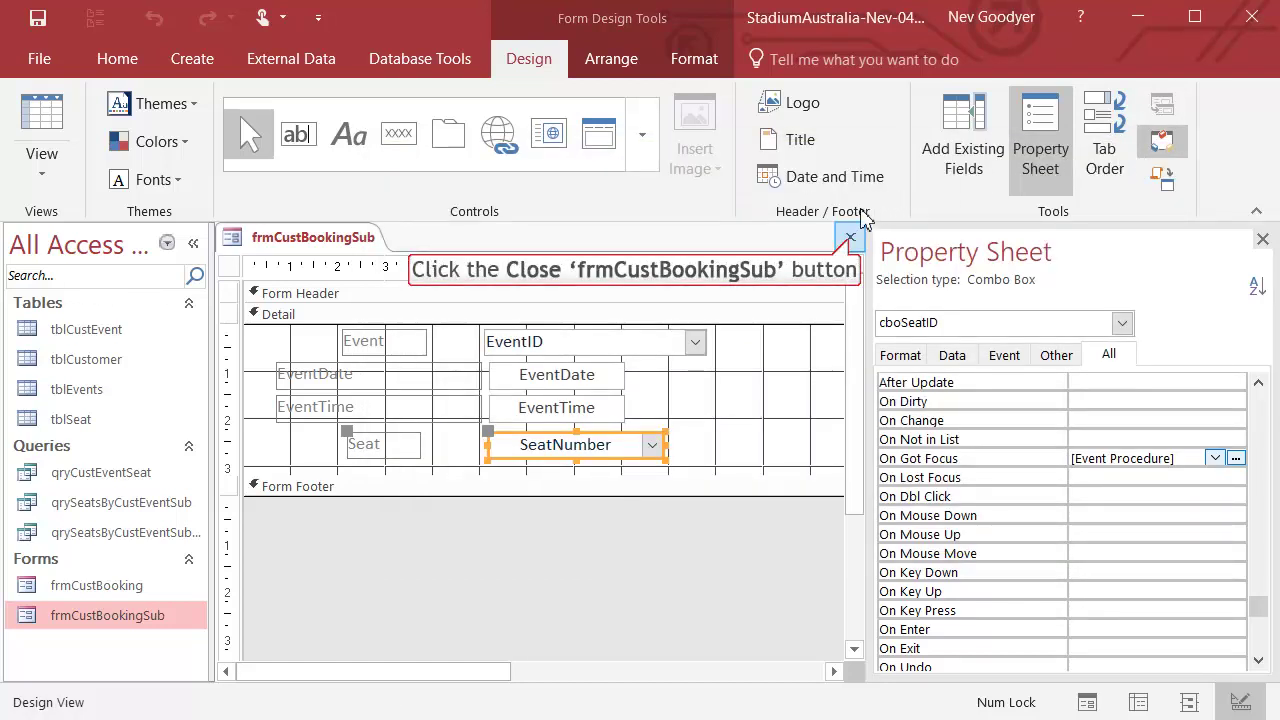
left_click(849, 240)
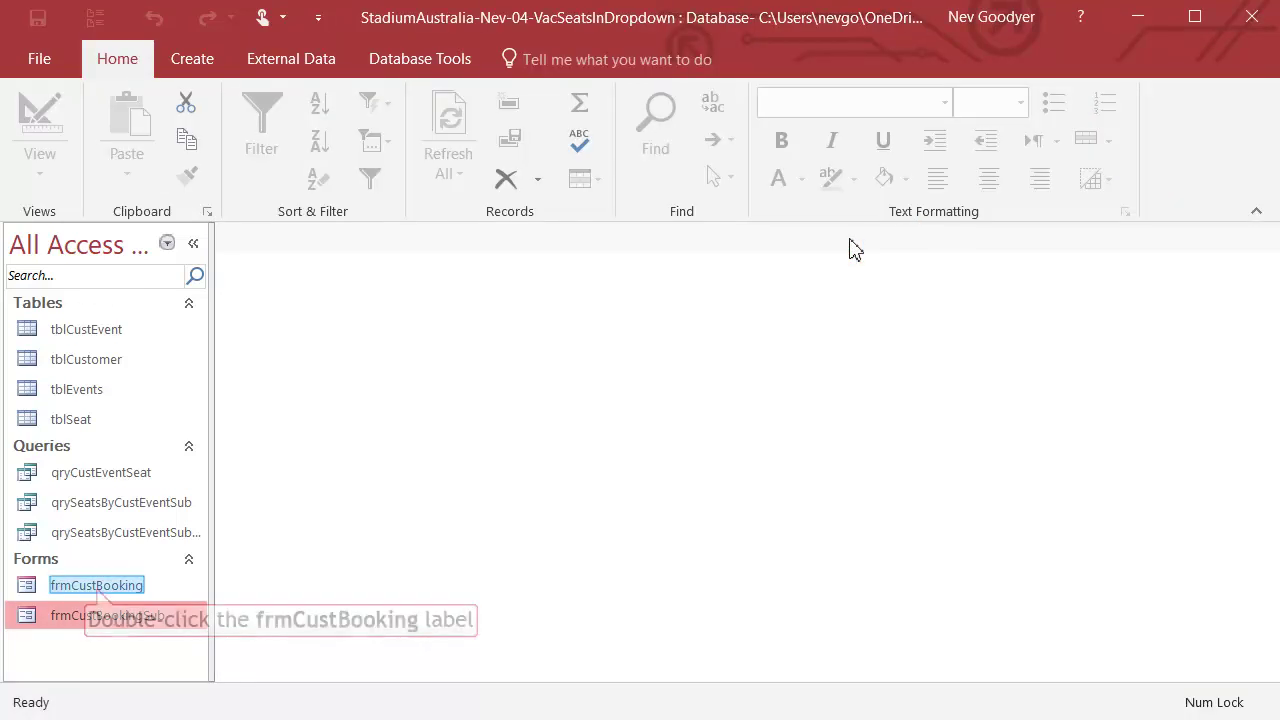
Open frmCustBooking and switch to the fourth customer's record via Find Customer
double_click(96, 588)
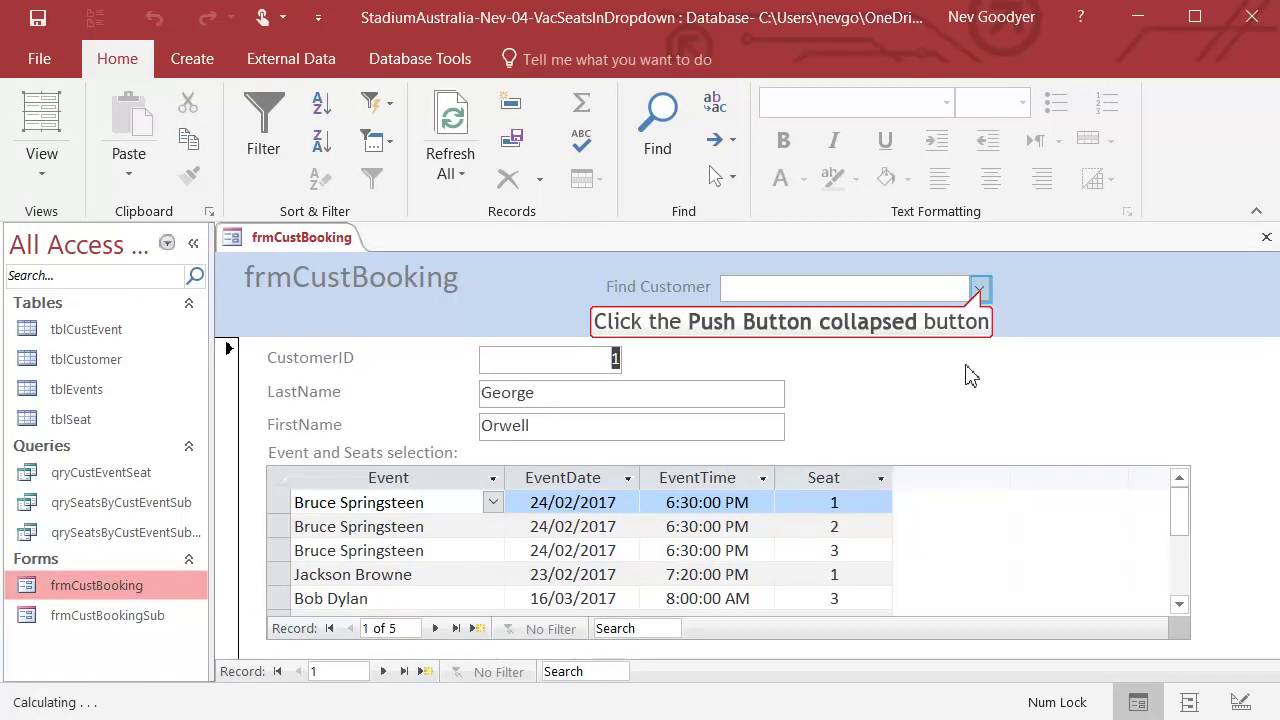
left_click(981, 290)
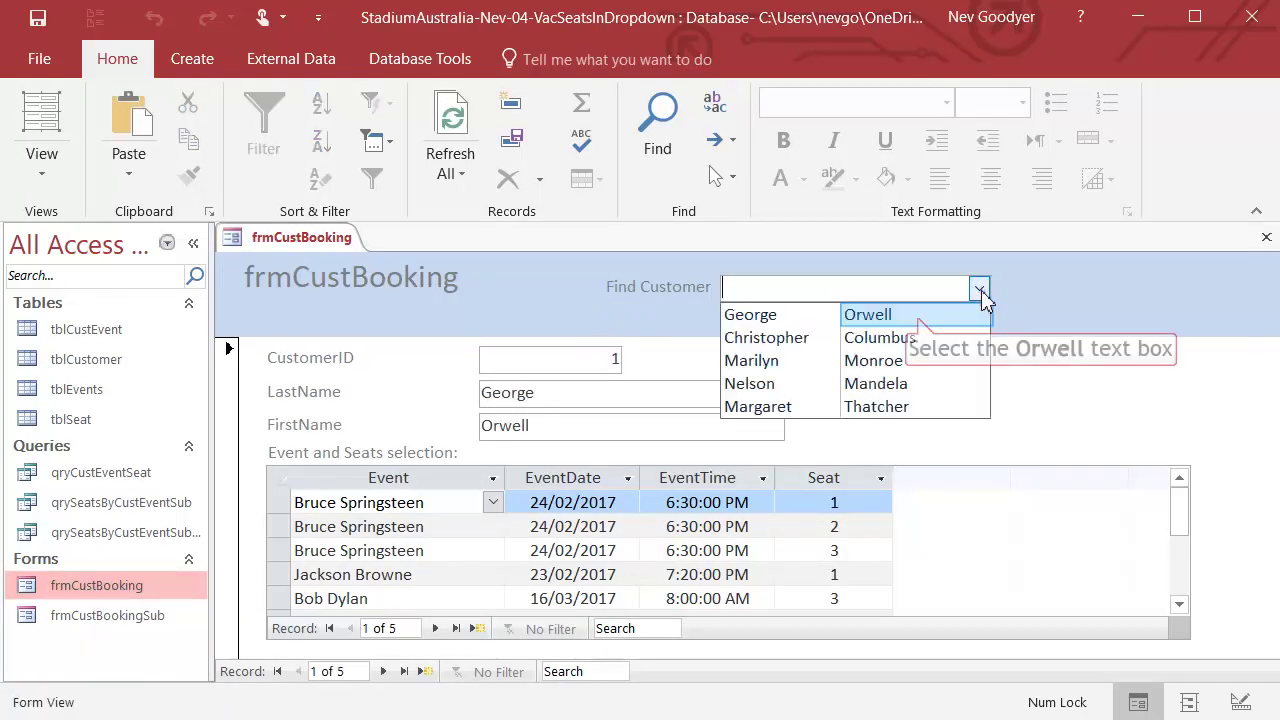
left_click(918, 316)
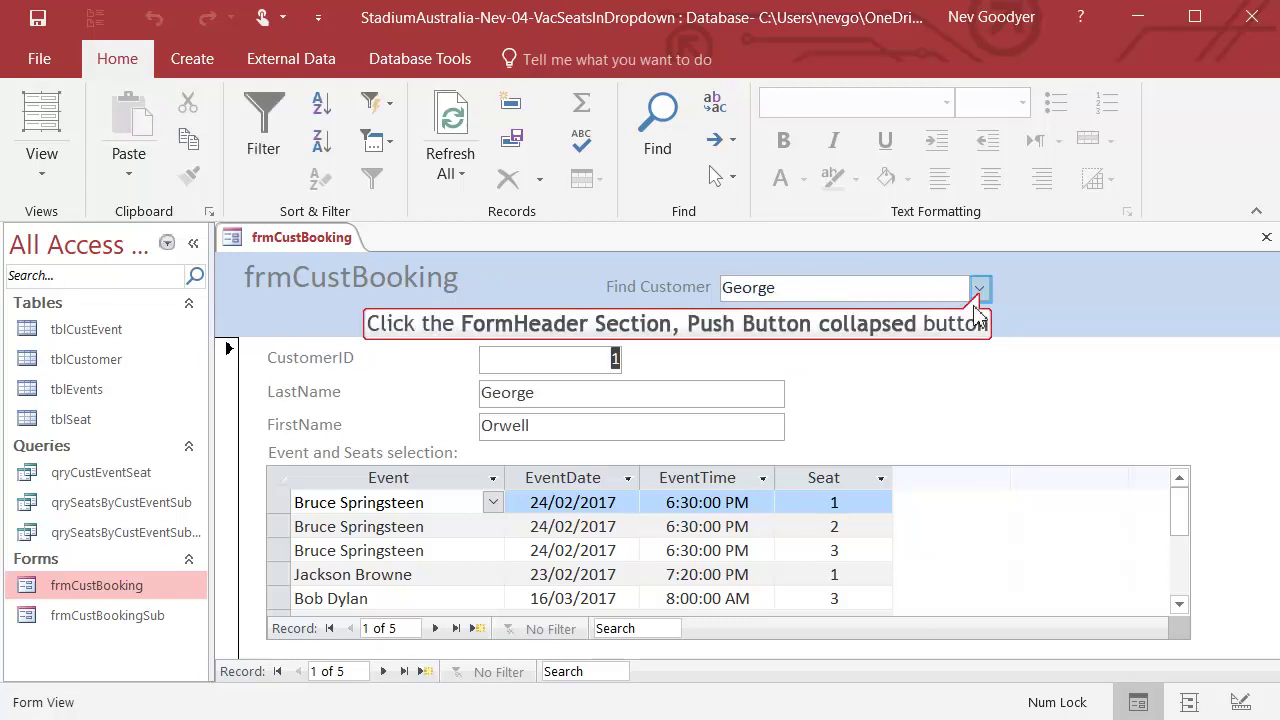
left_click(980, 292)
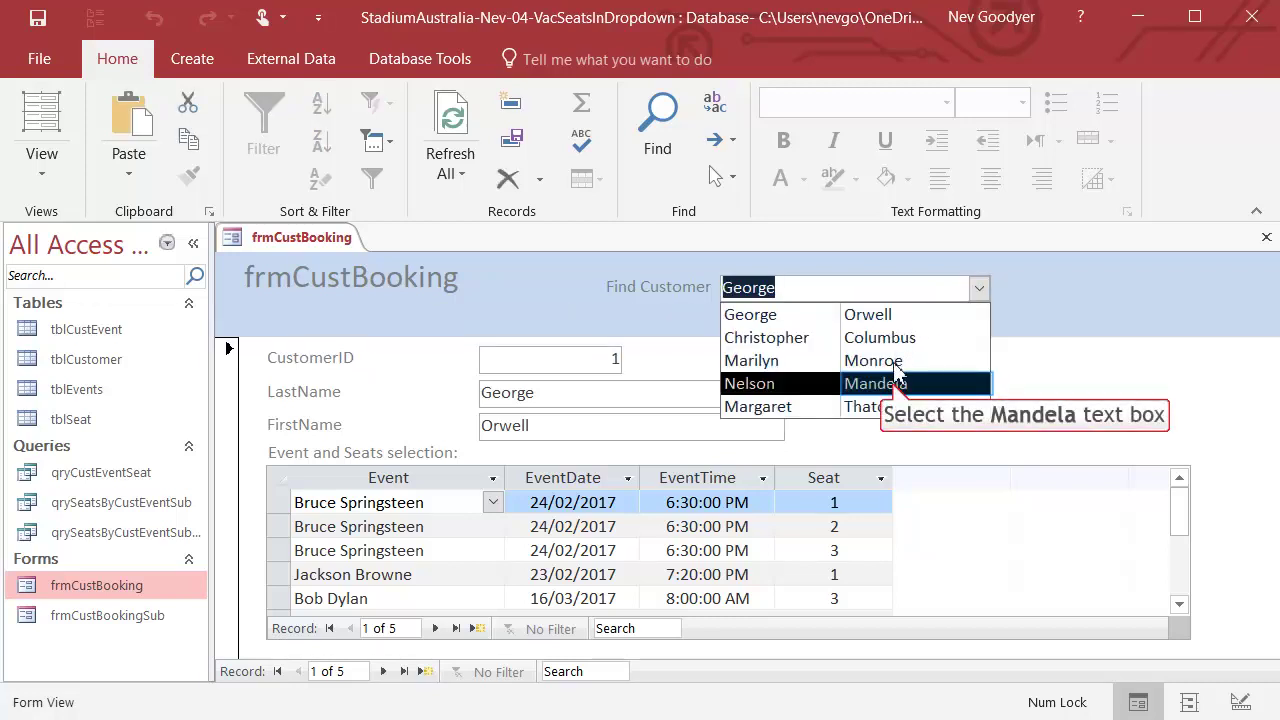
left_click(896, 388)
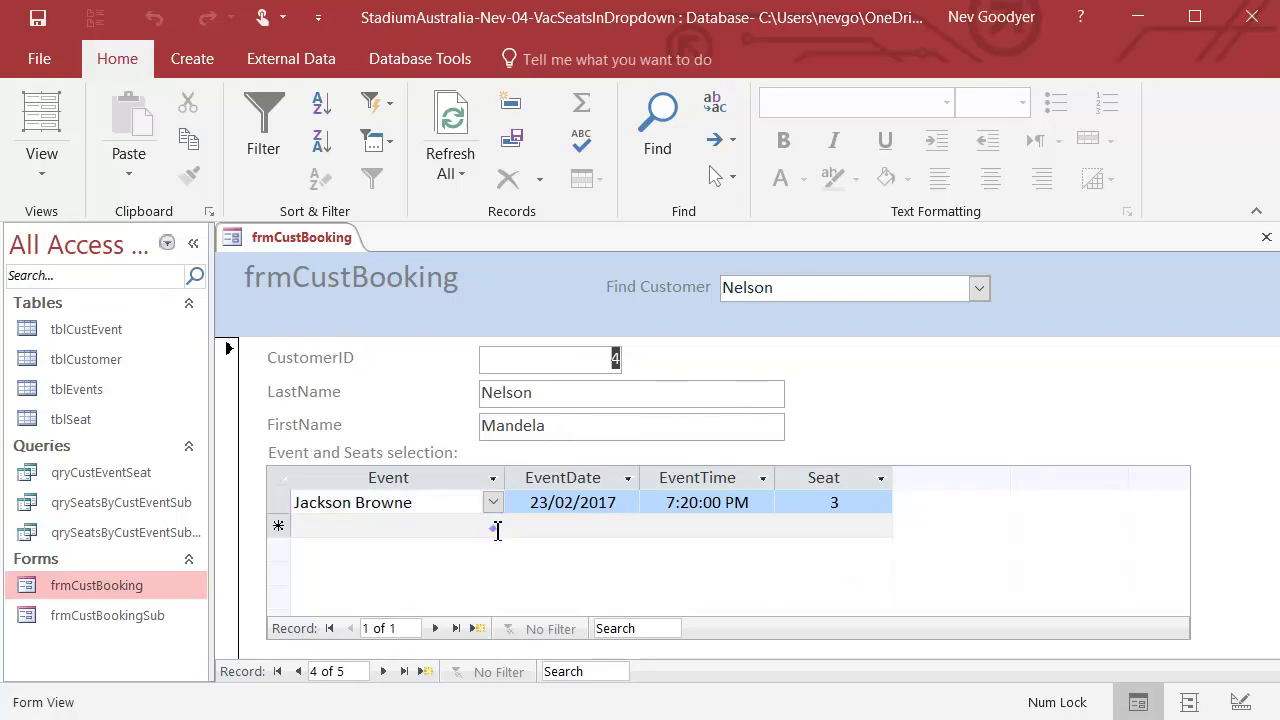
Add two Ducks vs Drakes bookings, seat 1 then seat 2, from the vacant-seat list
left_click(493, 525)
left_click(476, 557)
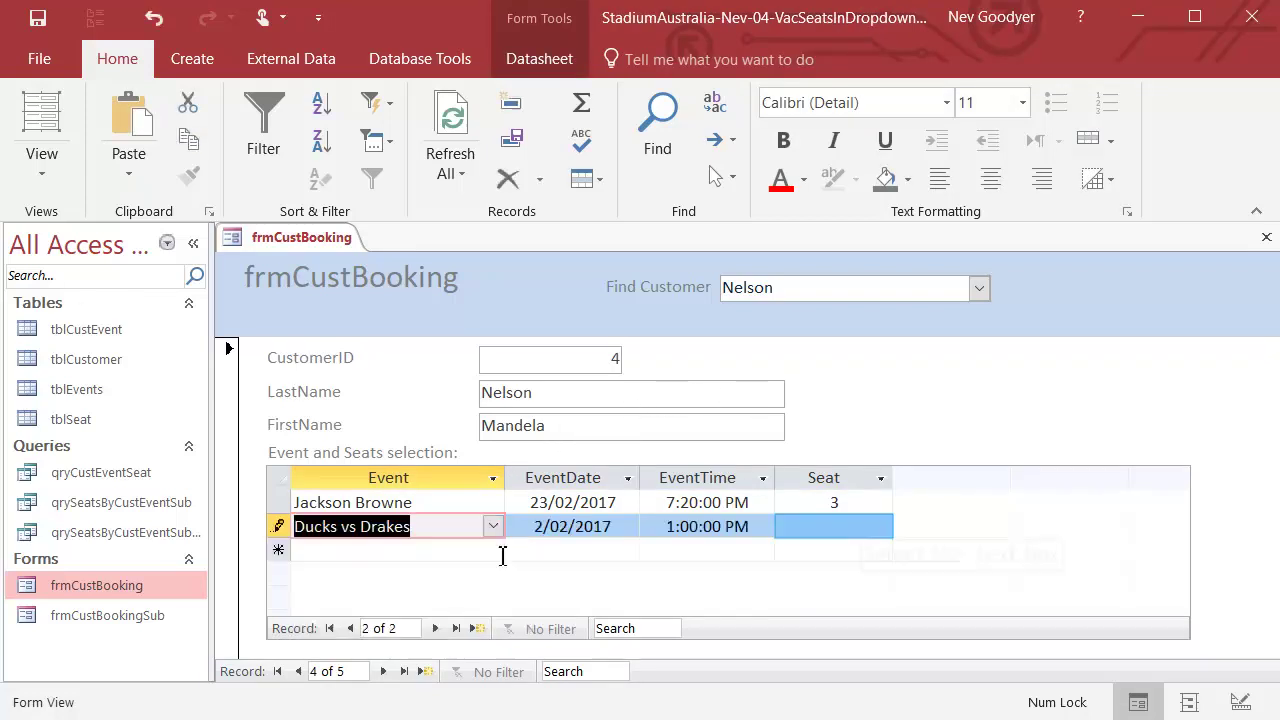
left_click(876, 527)
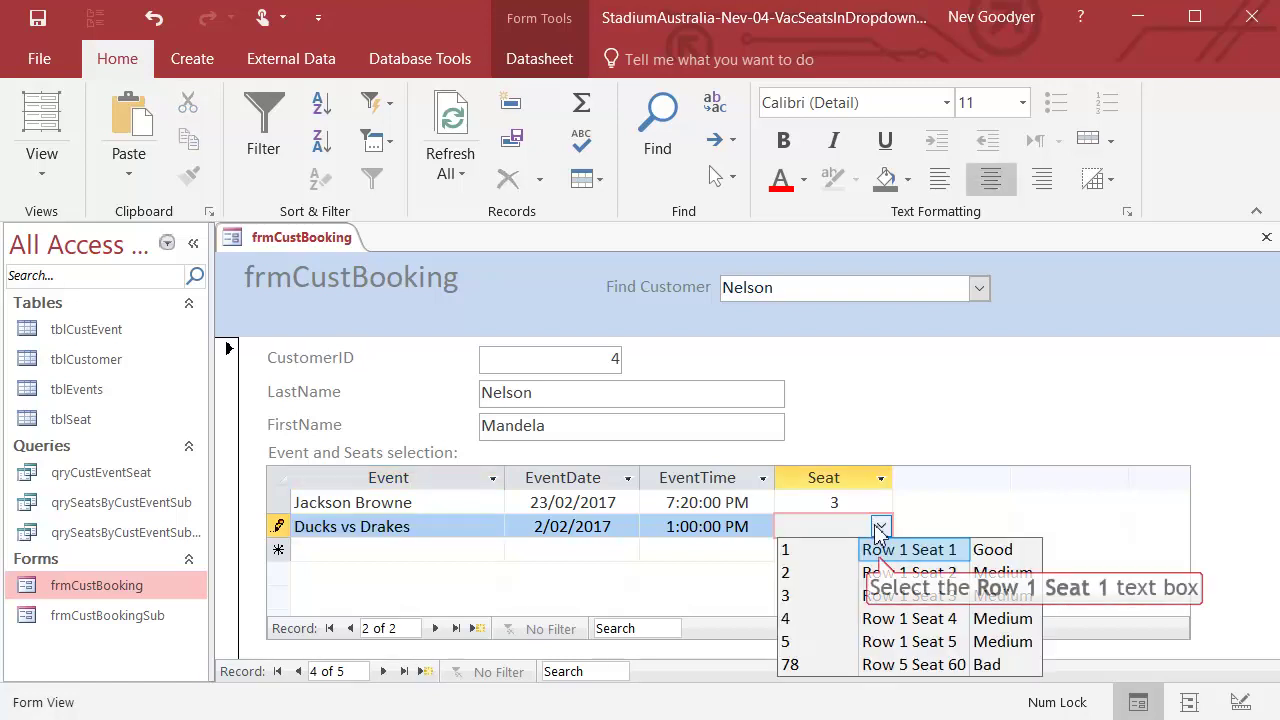
left_click(880, 558)
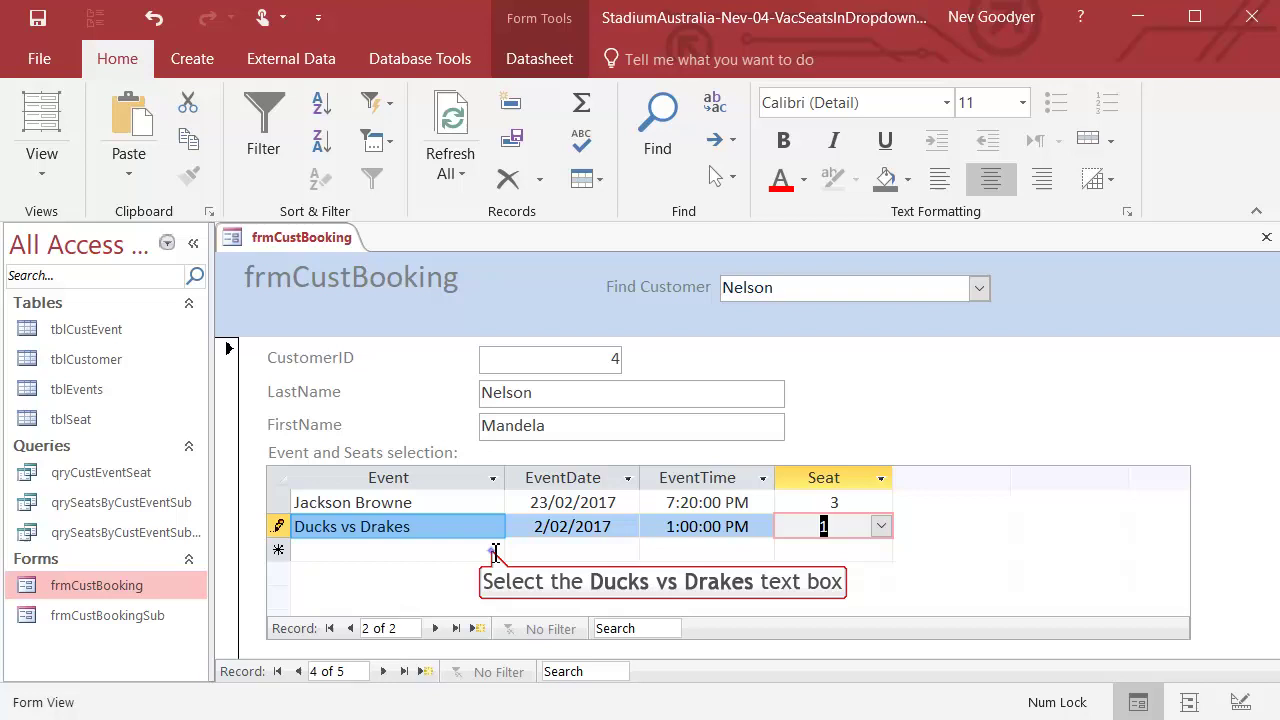
left_click(494, 551)
left_click(435, 575)
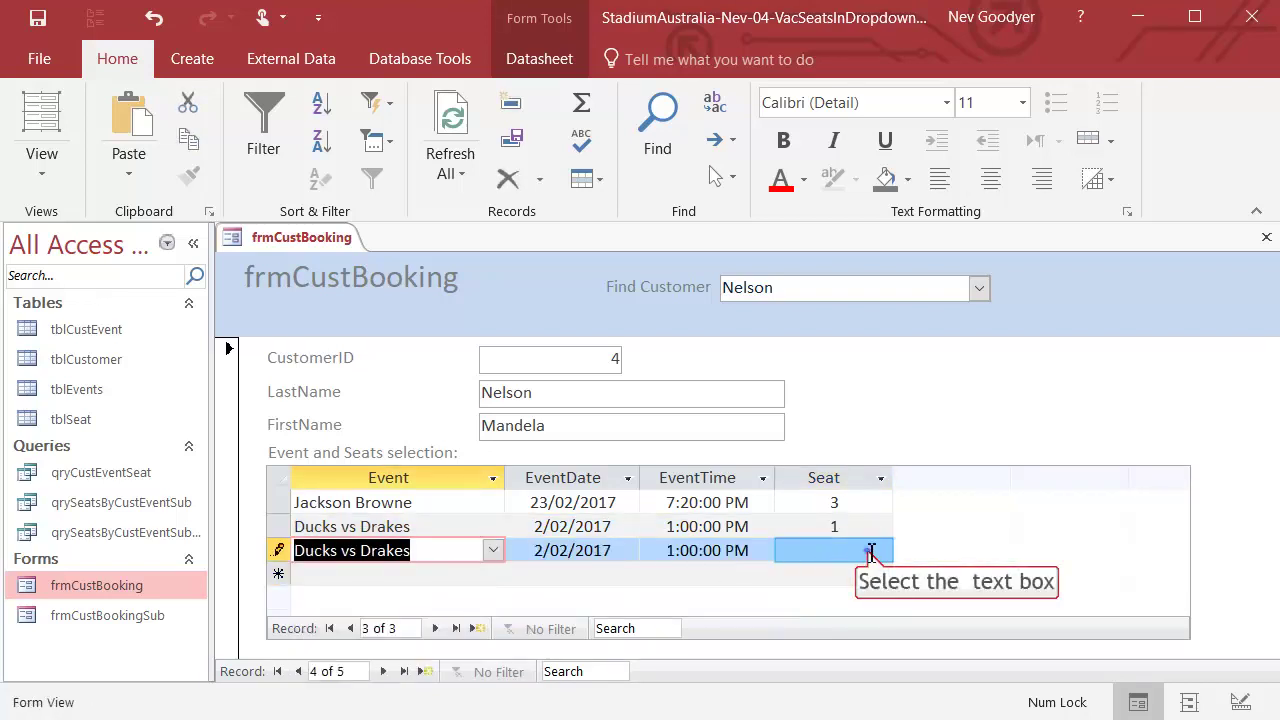
left_click(871, 552)
left_click(881, 550)
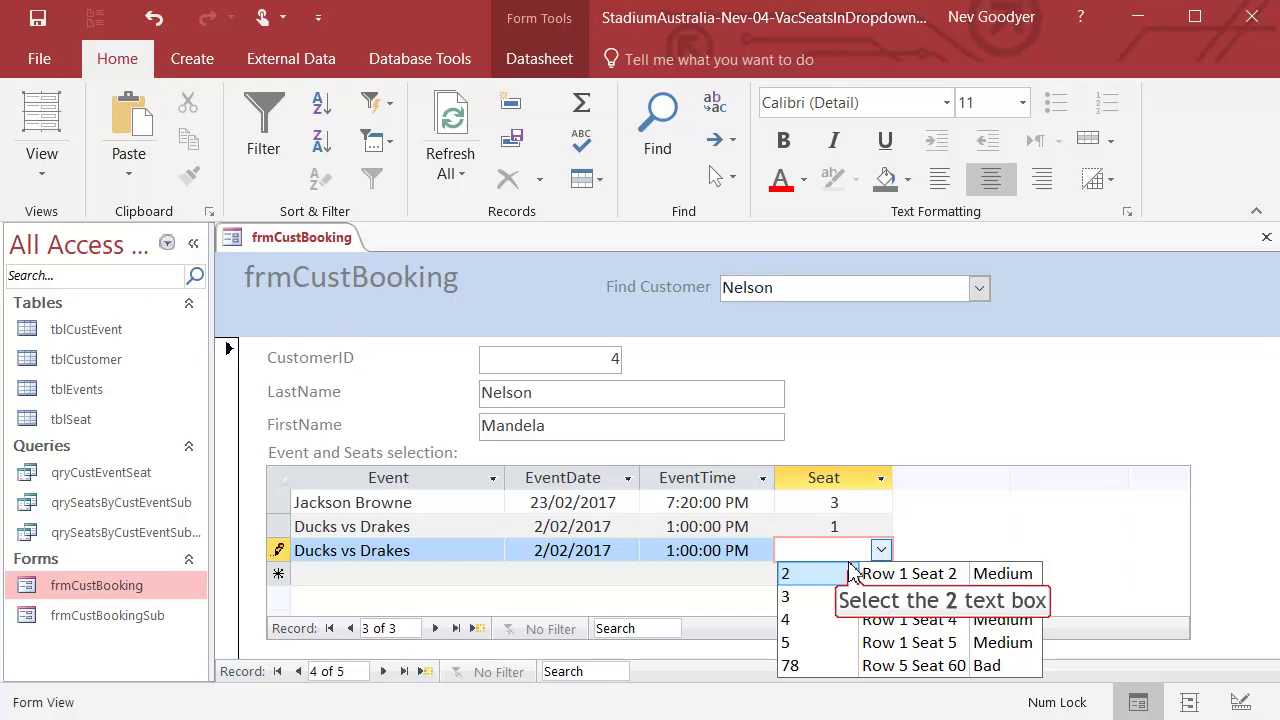
left_click(848, 575)
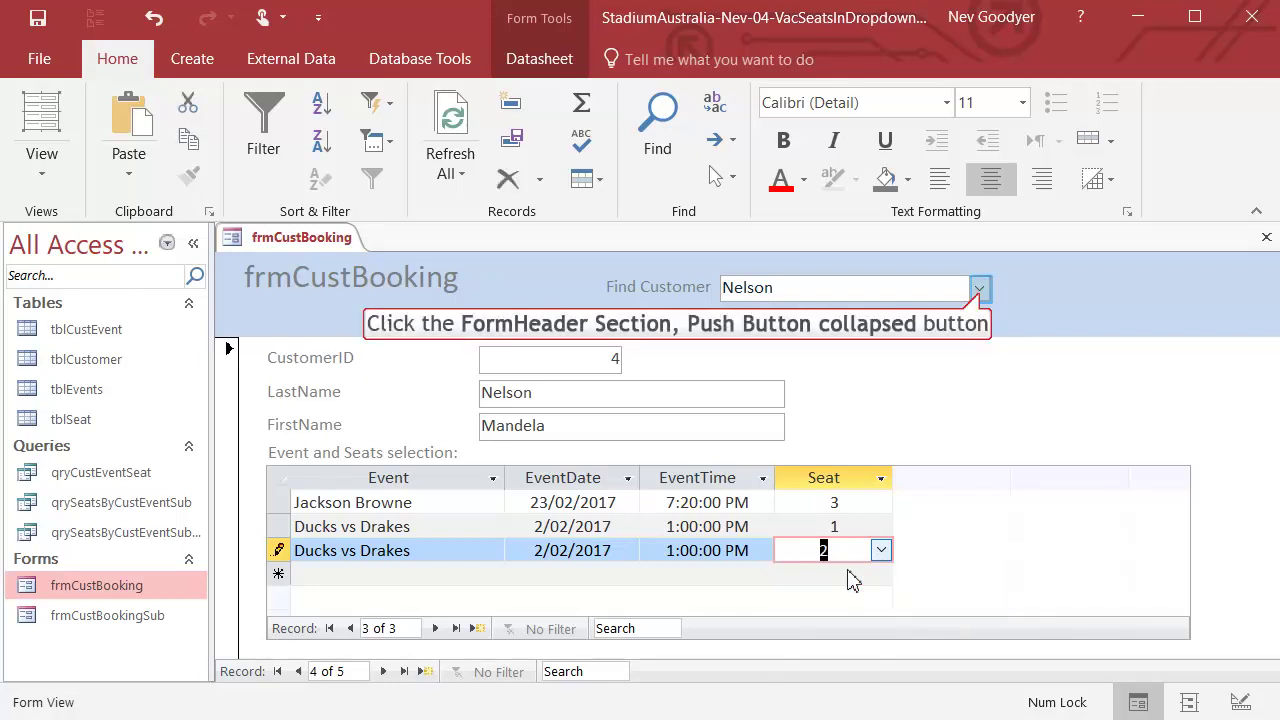
Switch to the last customer and book Ducks vs Drakes in seat 3
left_click(979, 289)
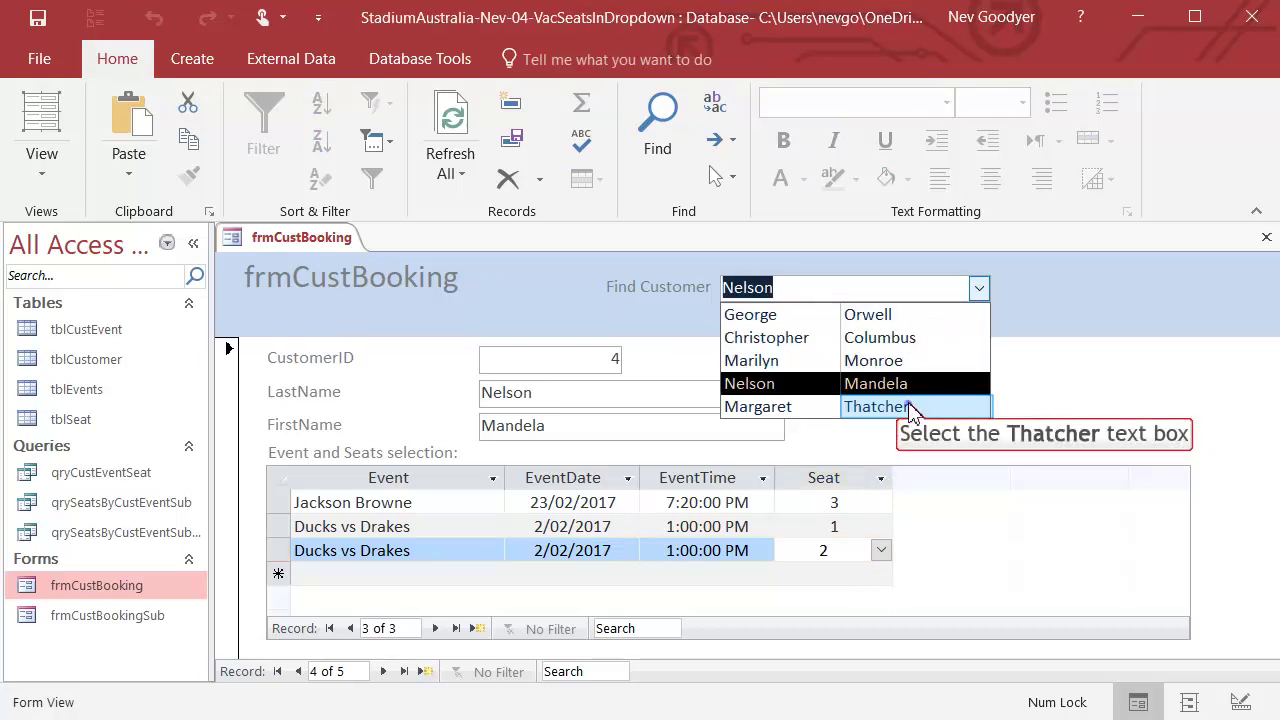
left_click(912, 408)
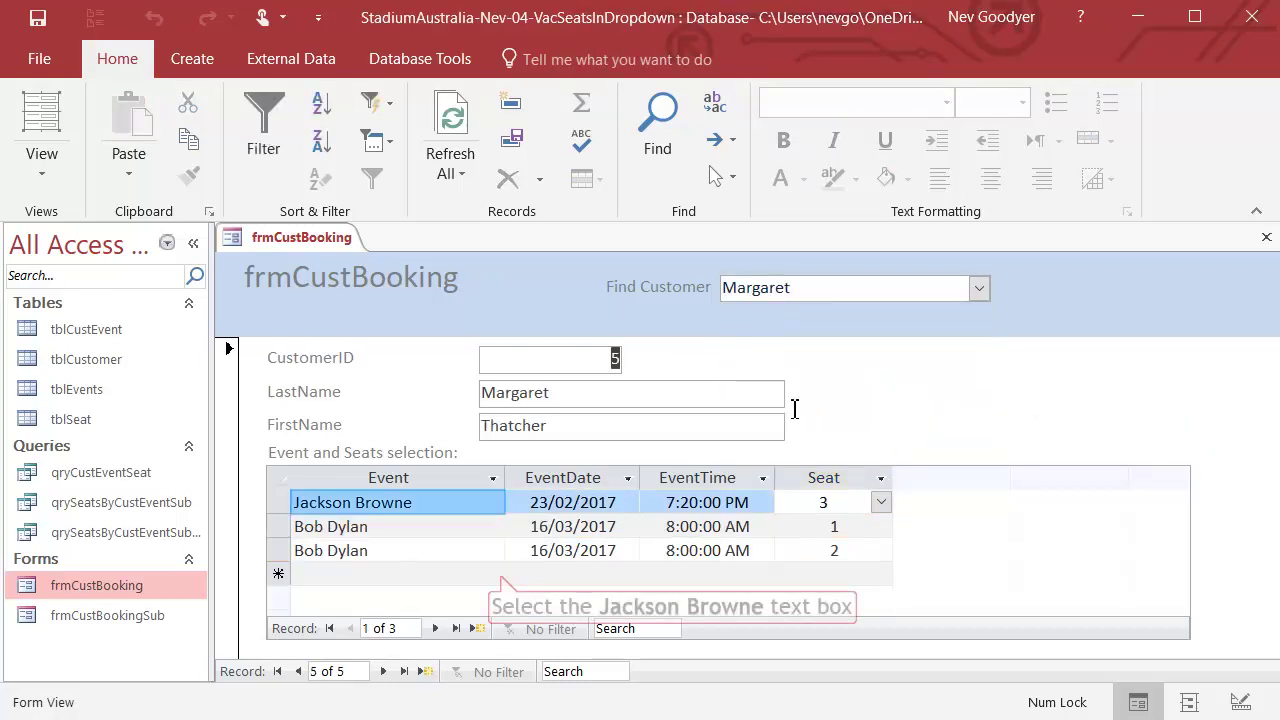
left_click(493, 575)
left_click(480, 600)
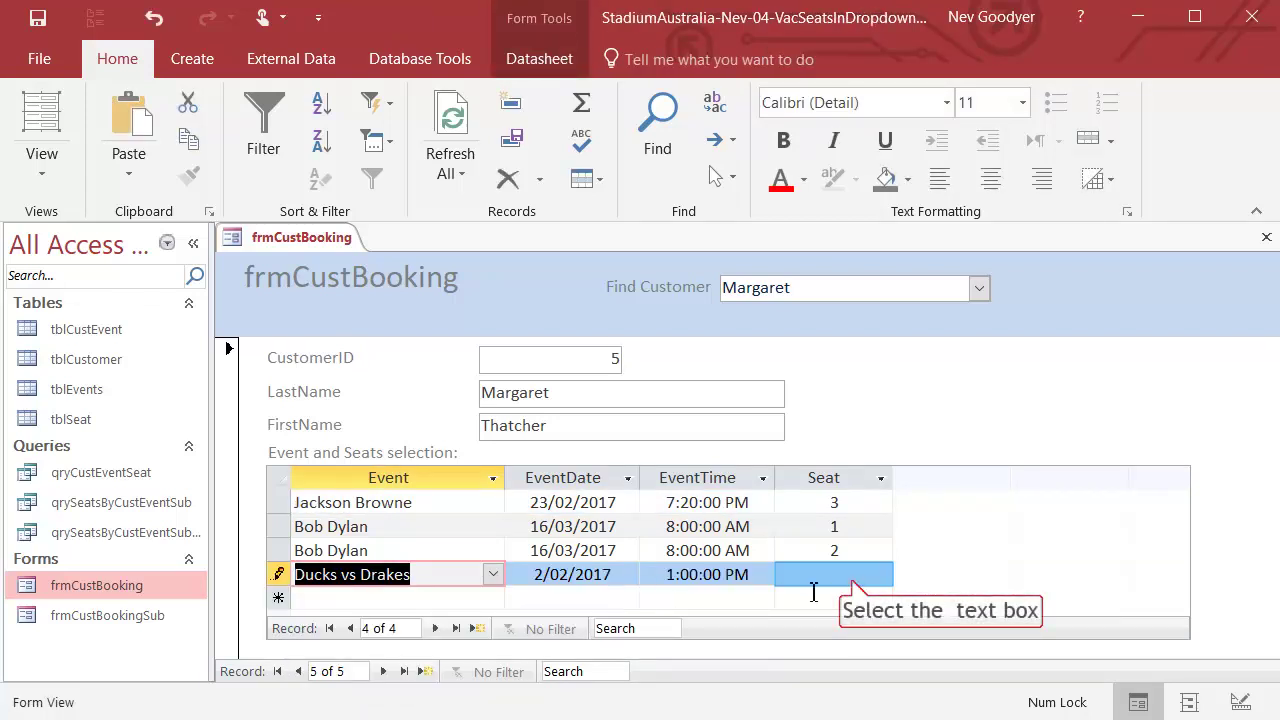
left_click(855, 578)
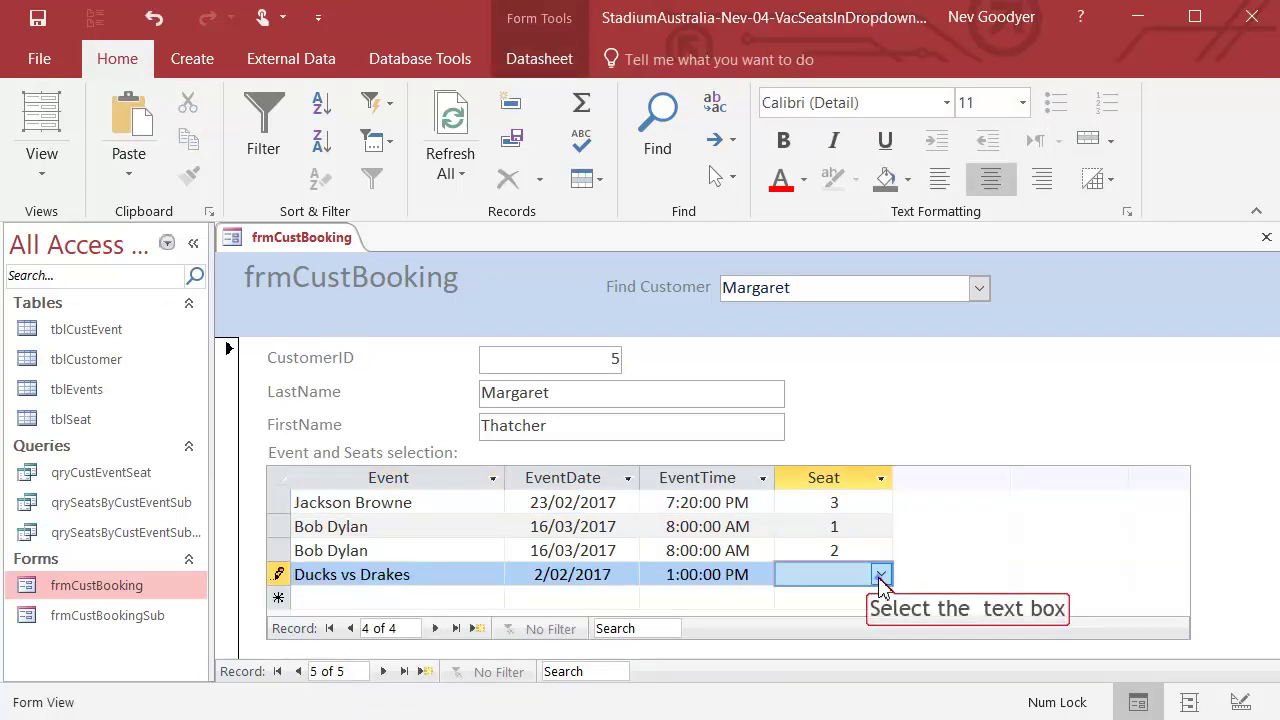
left_click(881, 575)
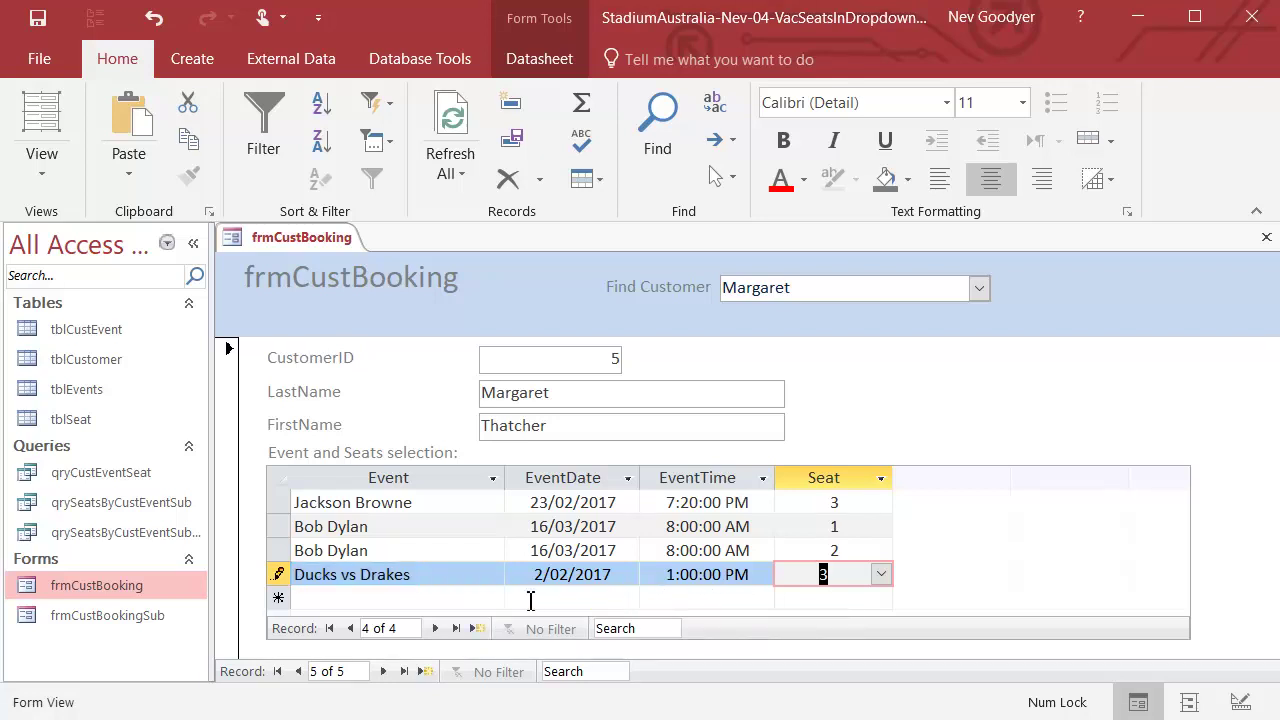
Add a booking for the 24/02/2017 event in seat 5 (Row 1 Seat 5)
left_click(491, 599)
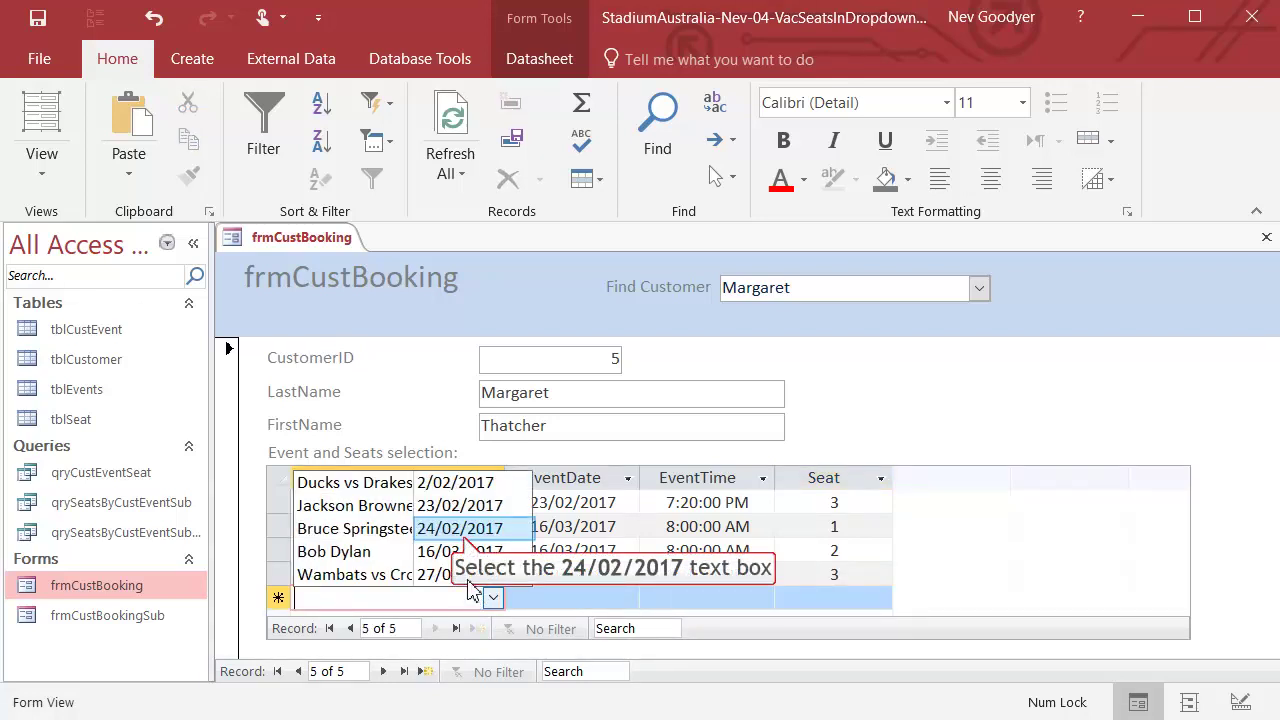
left_click(463, 535)
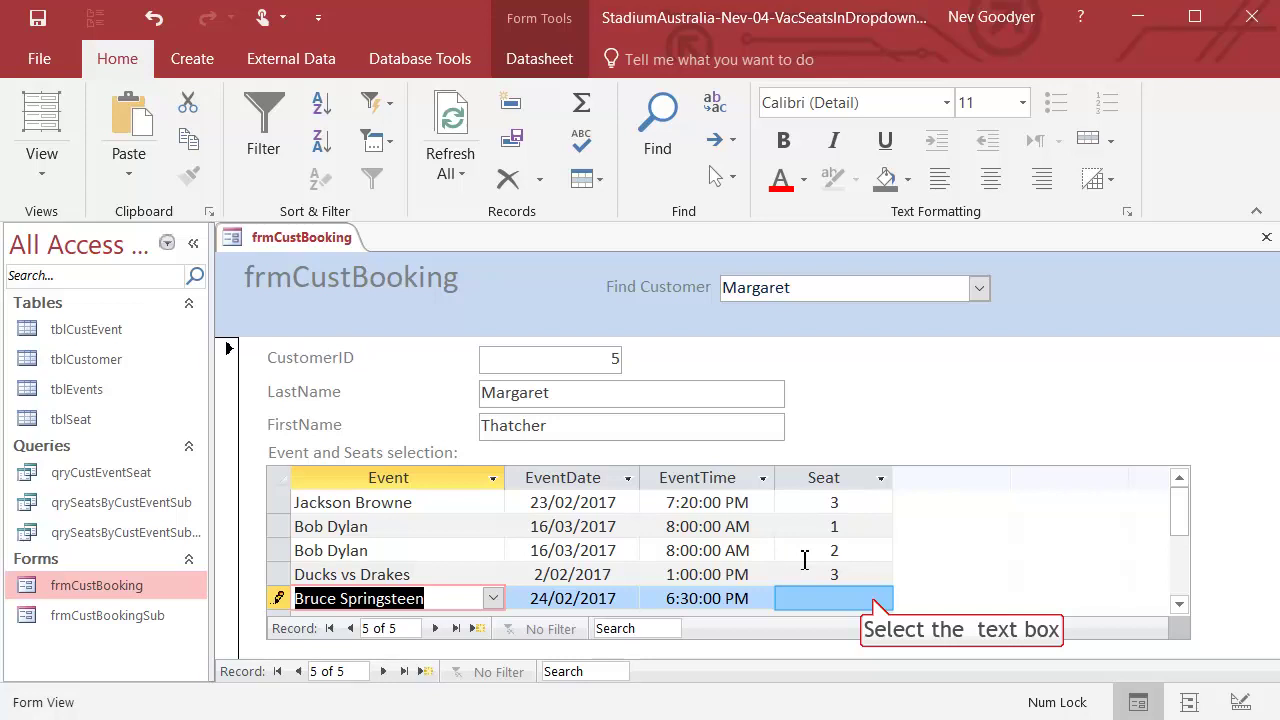
left_click(876, 600)
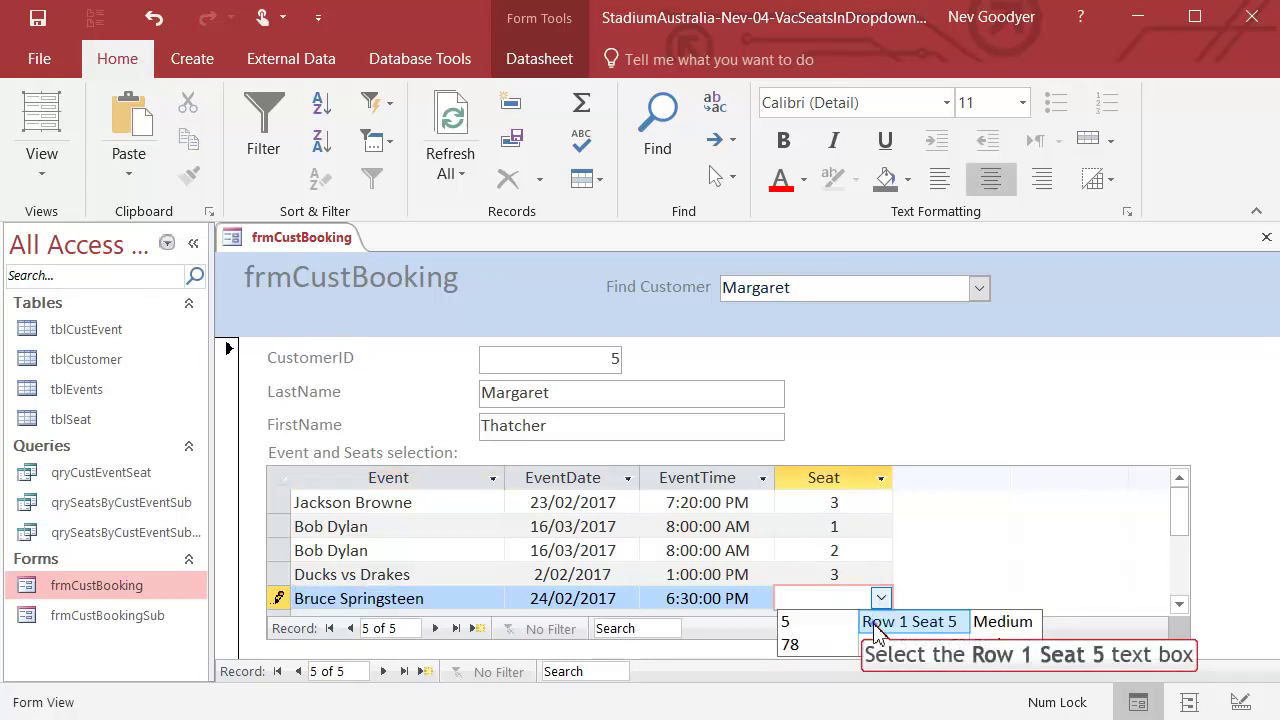
left_click(878, 614)
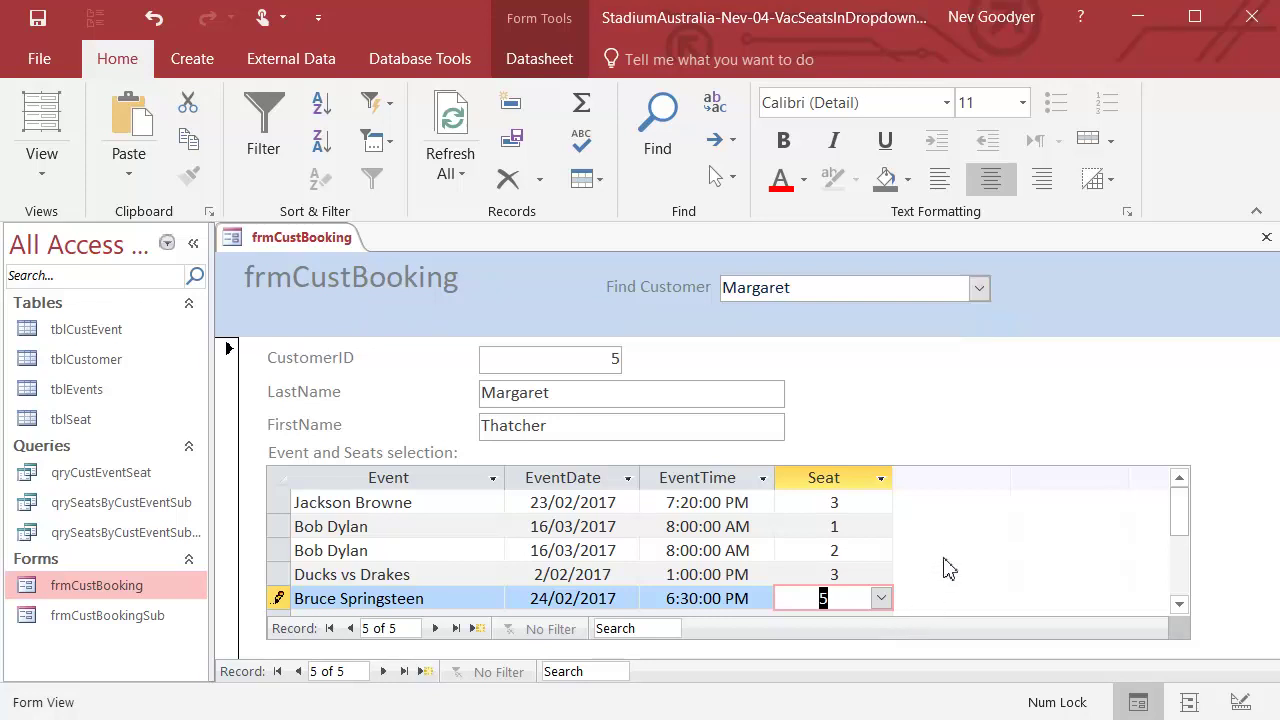
Switch to another customer and book the 24/02/2017 event in seat 78, the last vacant one
left_click(977, 291)
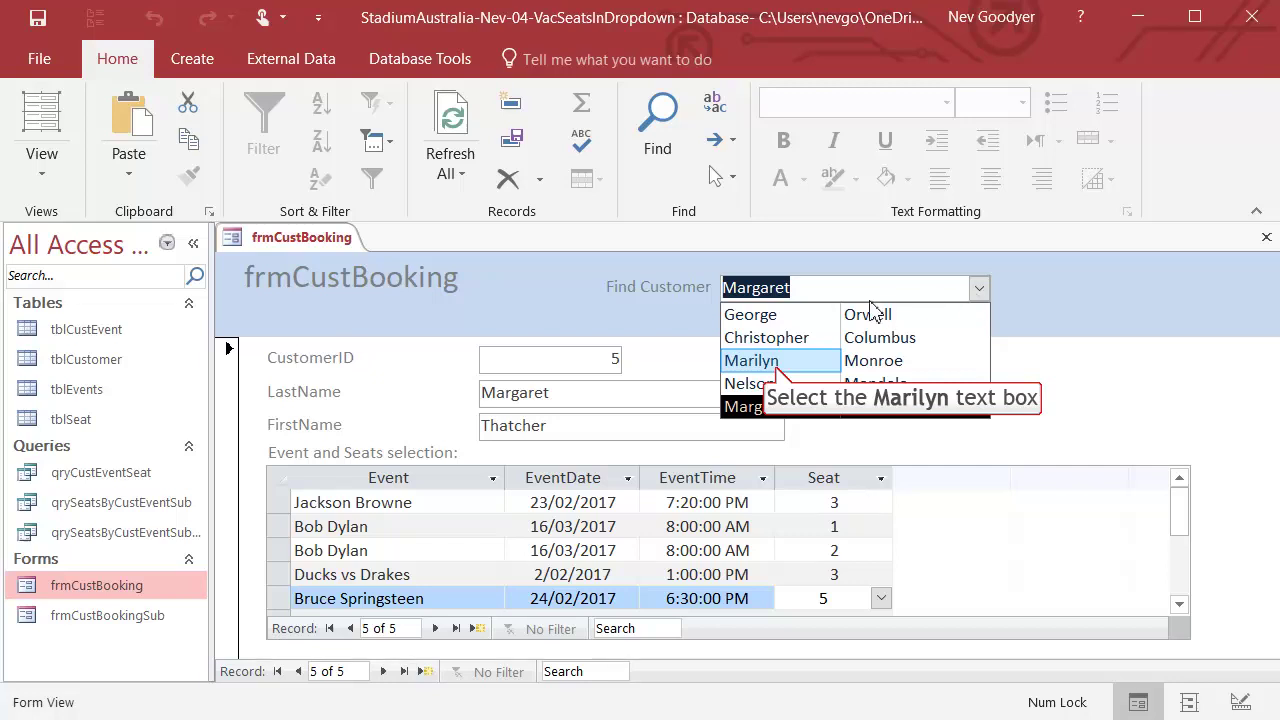
left_click(760, 362)
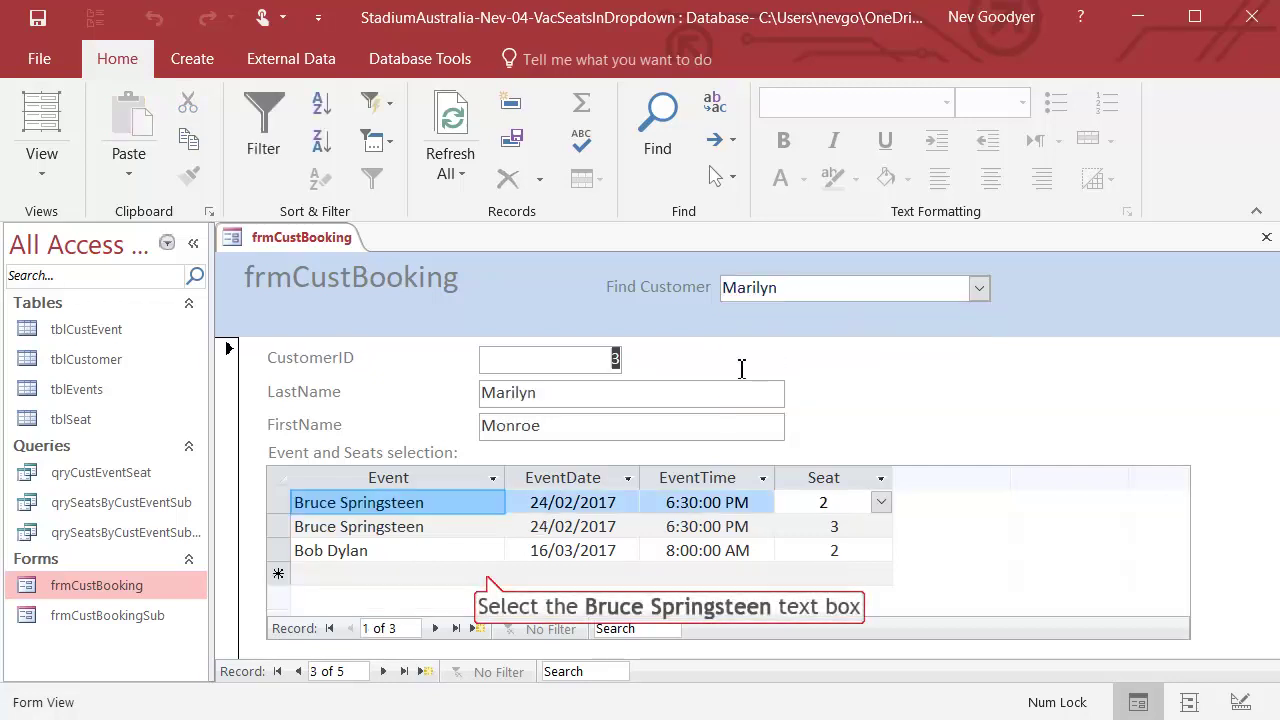
left_click(490, 576)
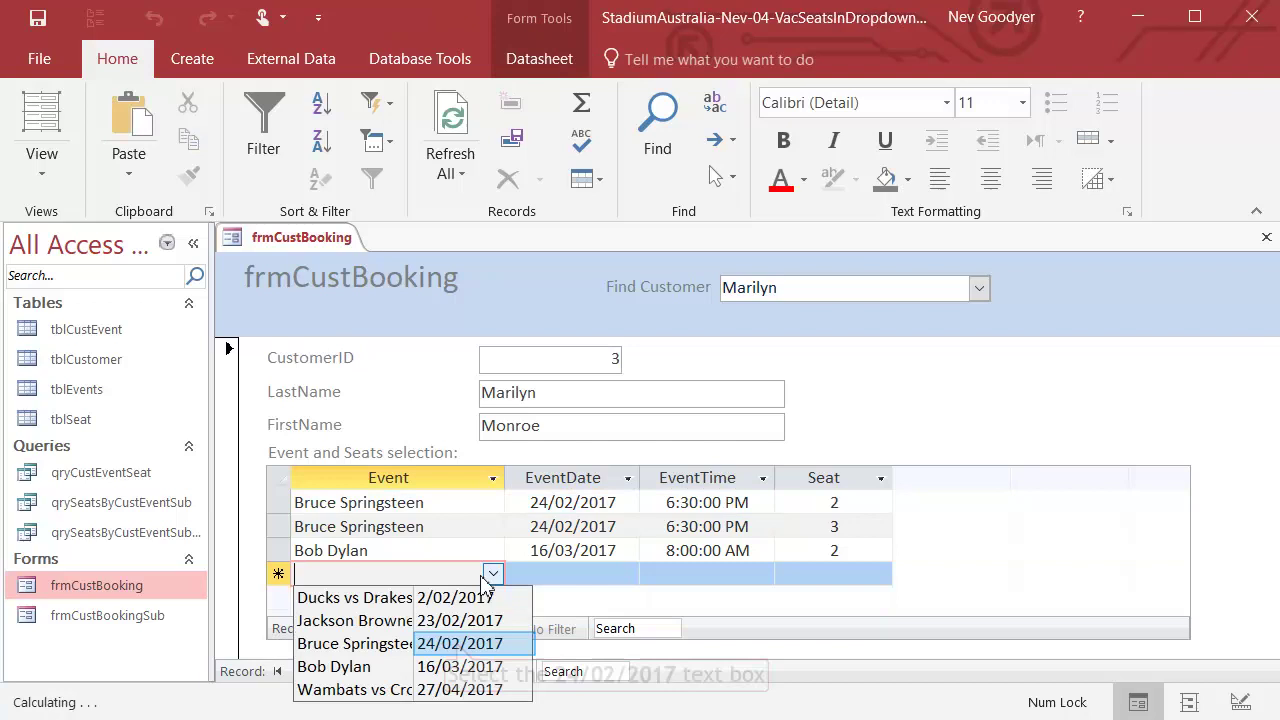
left_click(460, 645)
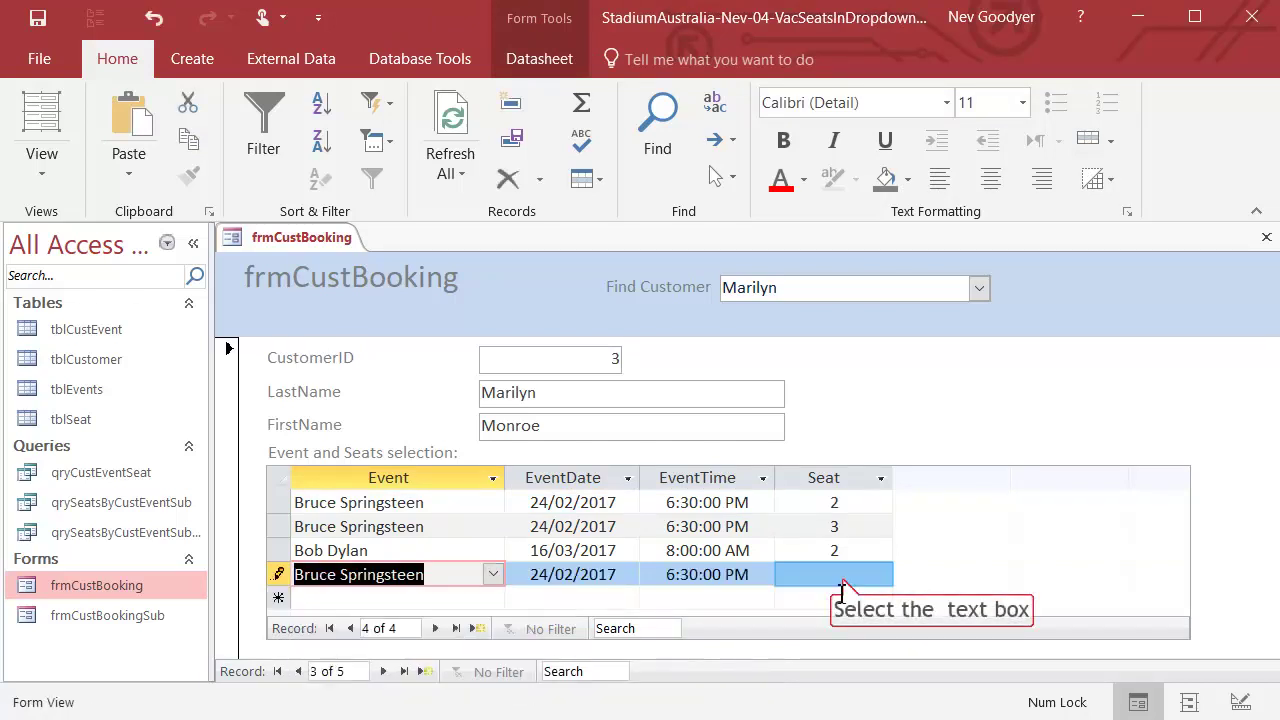
left_click(845, 578)
left_click(880, 574)
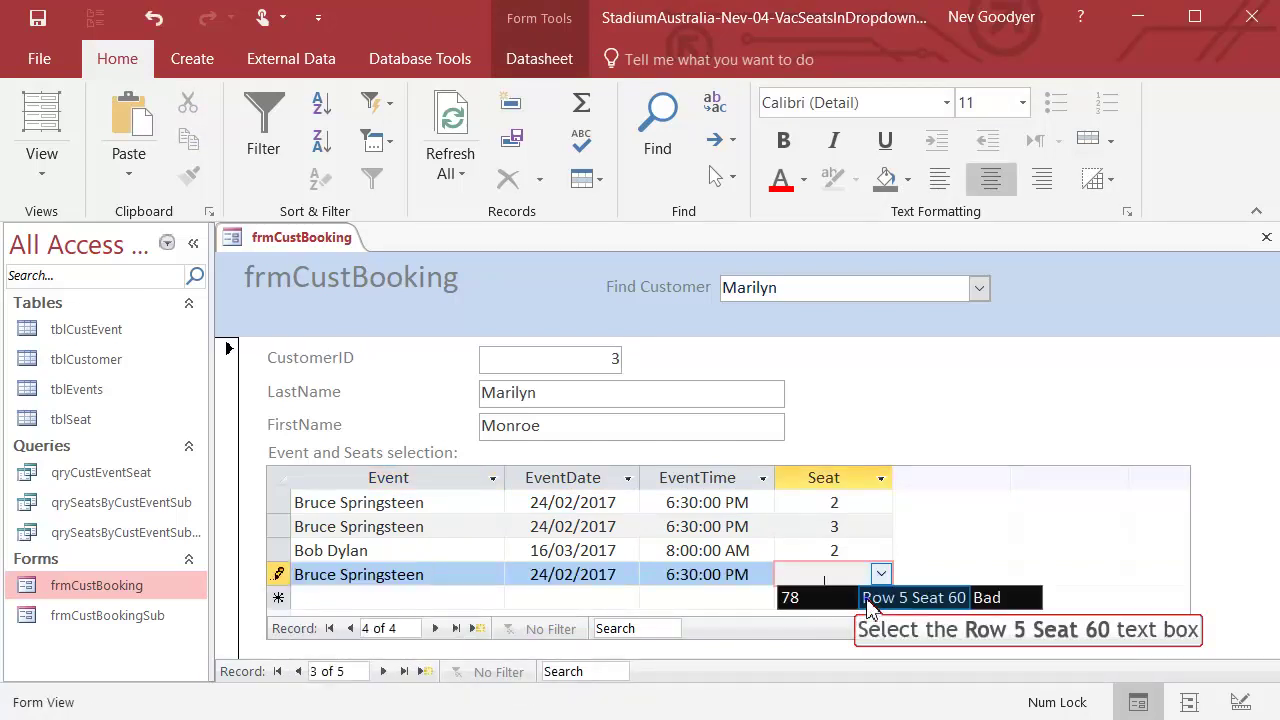
left_click(860, 594)
Retry the 24/02/2017 event, dismiss the no-seat warning, and change the booking to Wambats vs Crows
left_click(492, 598)
left_click(480, 530)
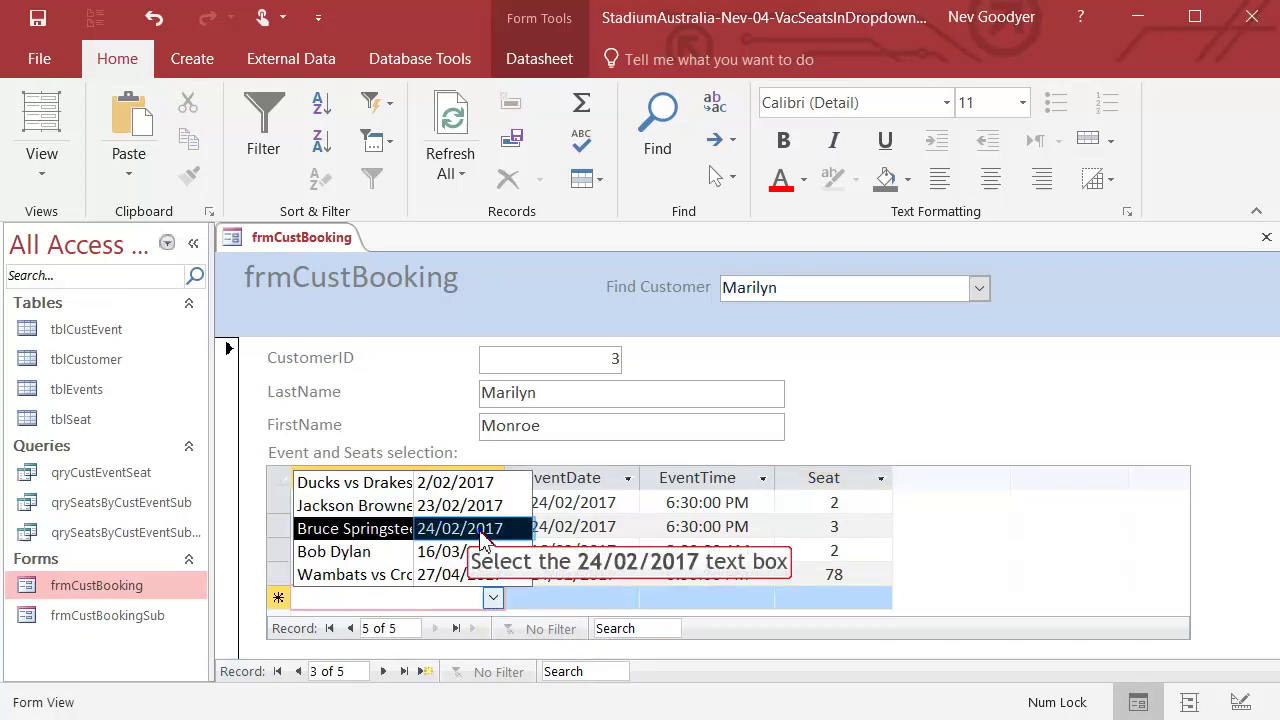
left_click(822, 600)
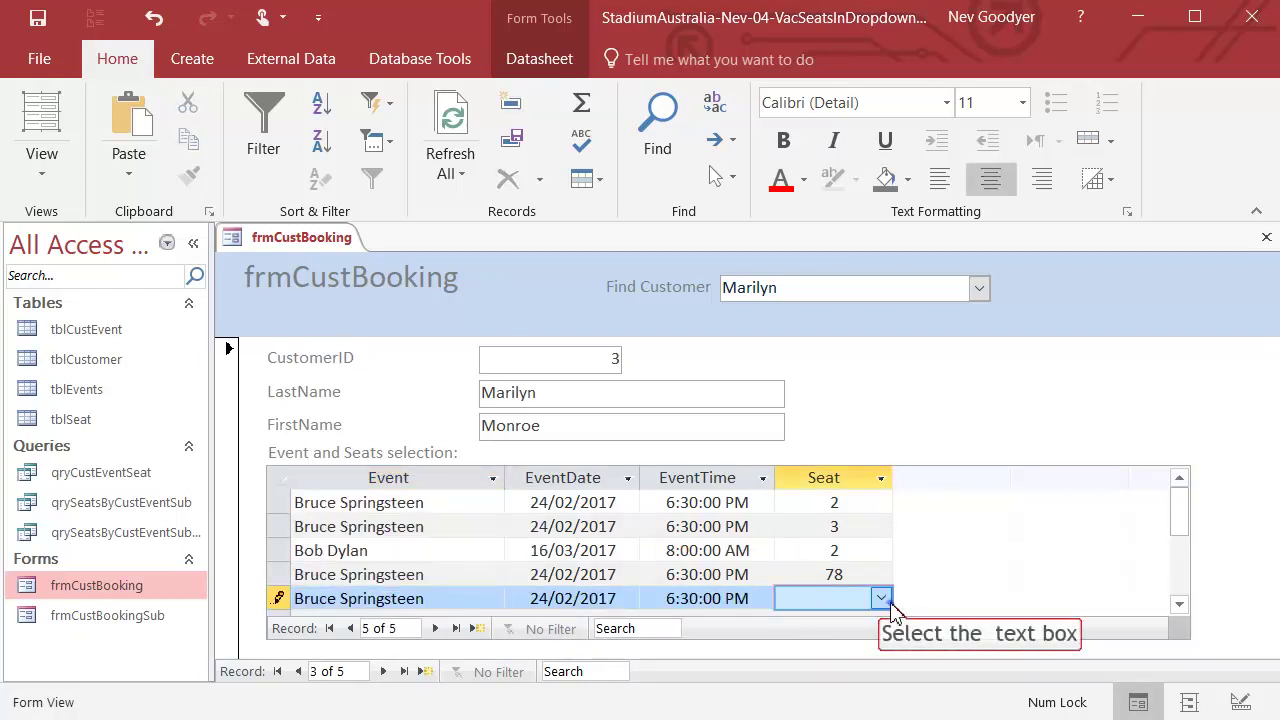
left_click(820, 598)
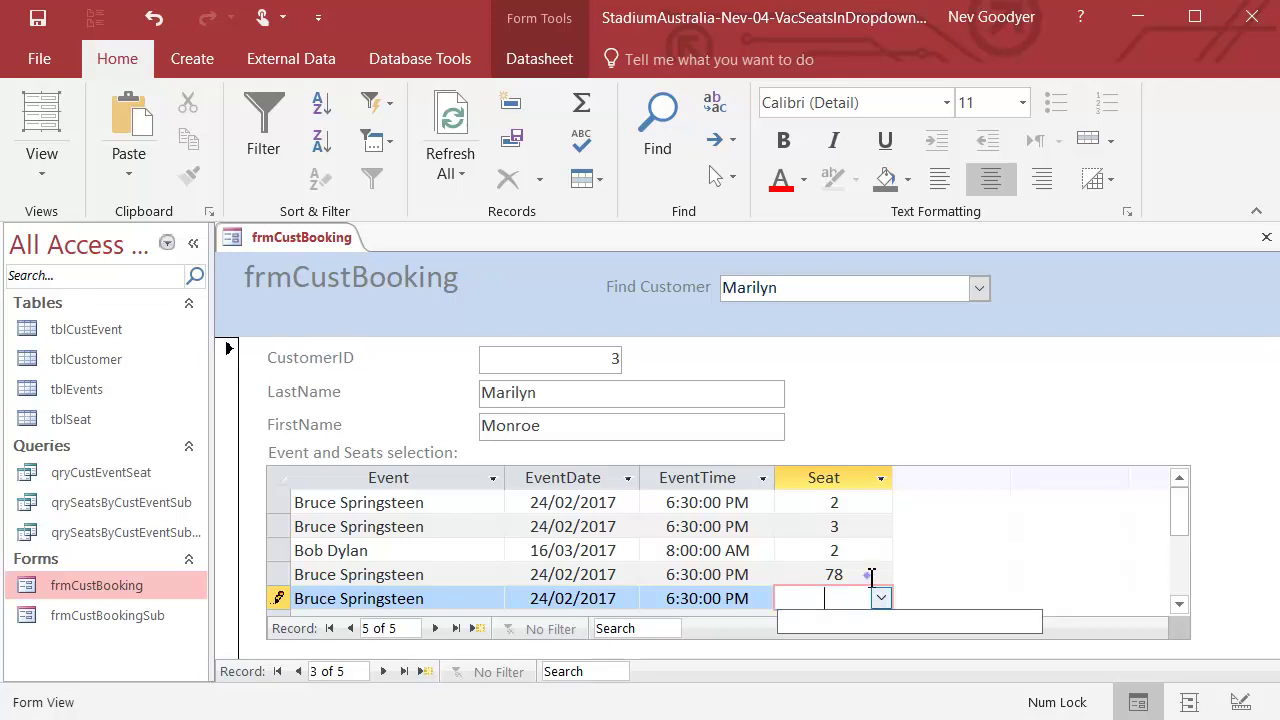
left_click(871, 578)
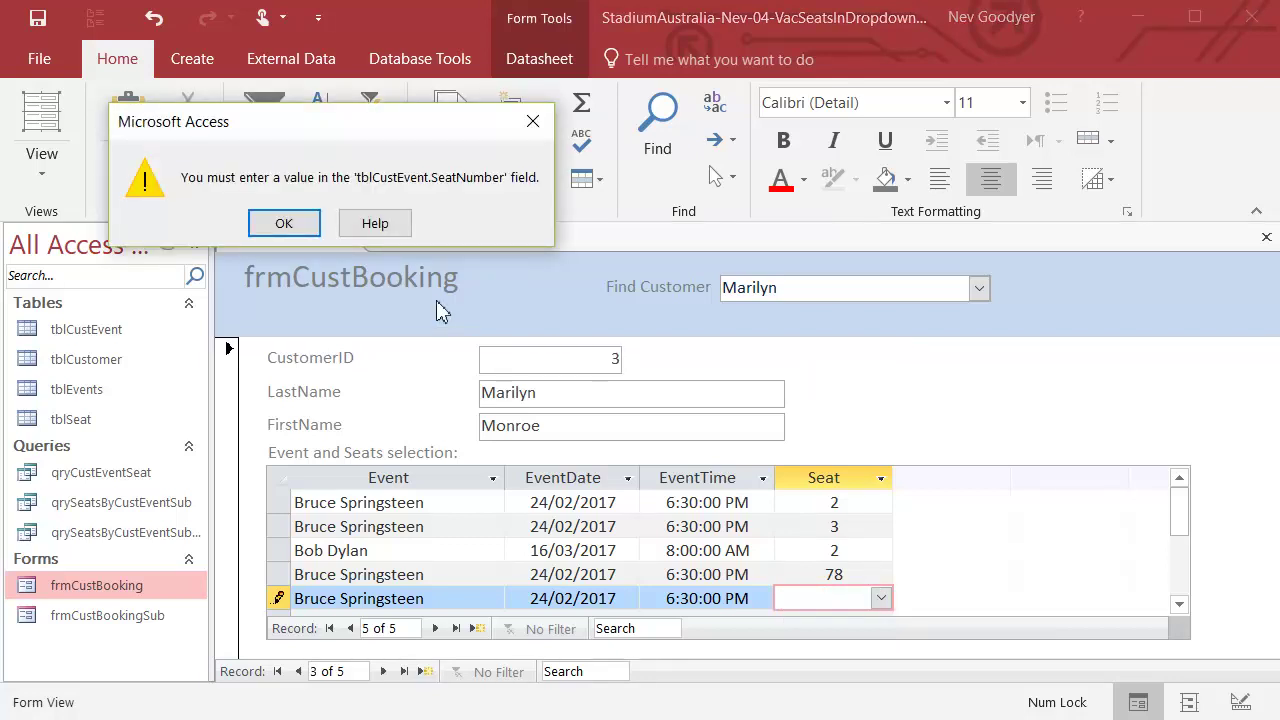
left_click(284, 223)
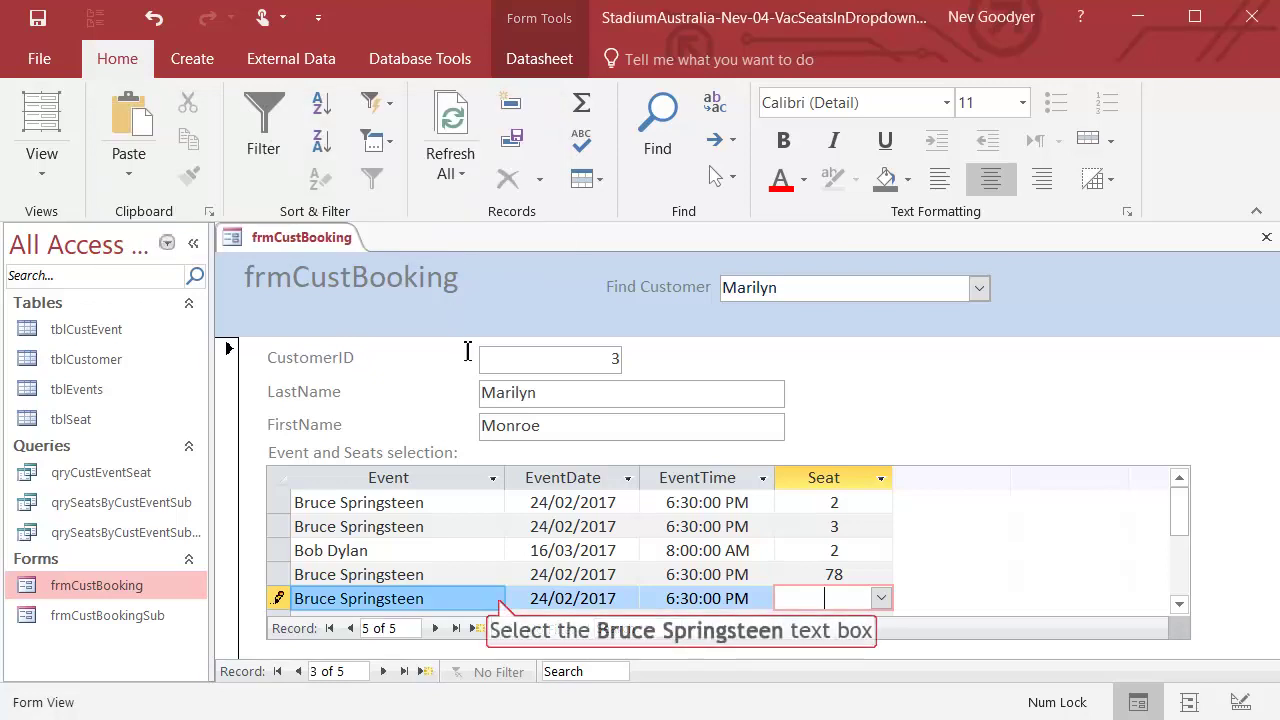
left_click(494, 598)
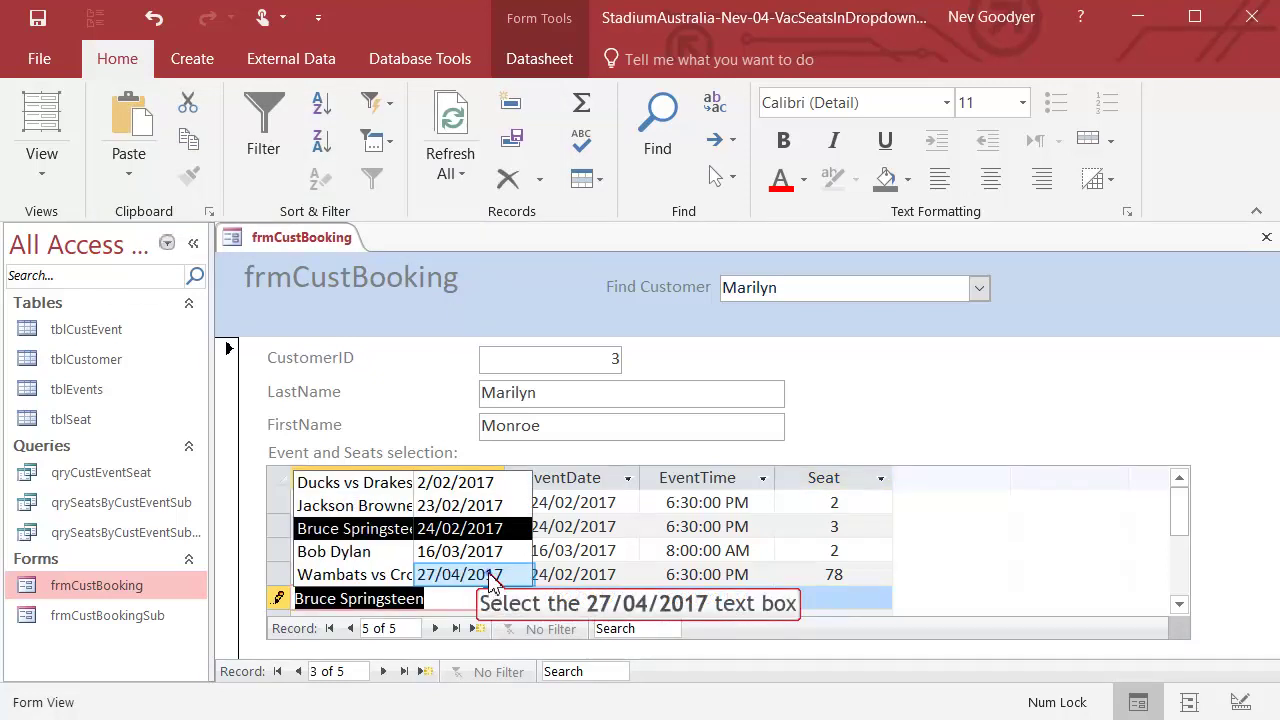
left_click(492, 575)
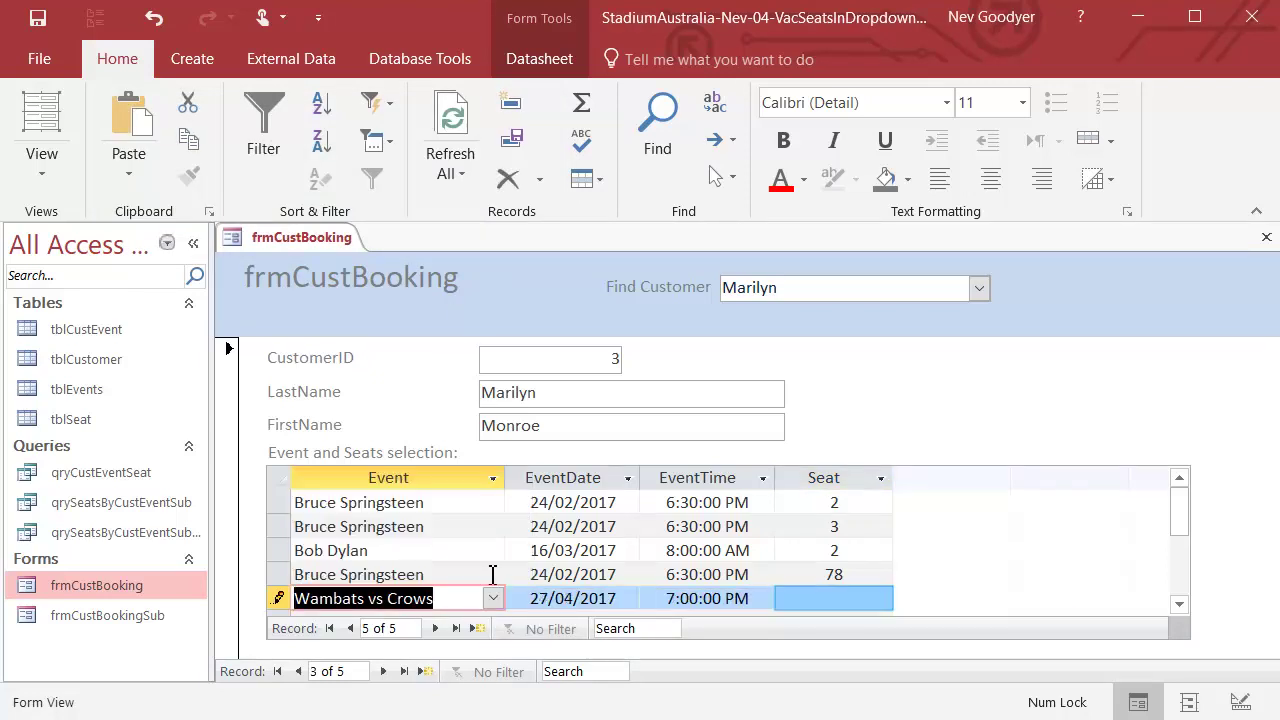
Assign vacant seat 5 to the Wambats vs Crows booking and save it
left_click(880, 598)
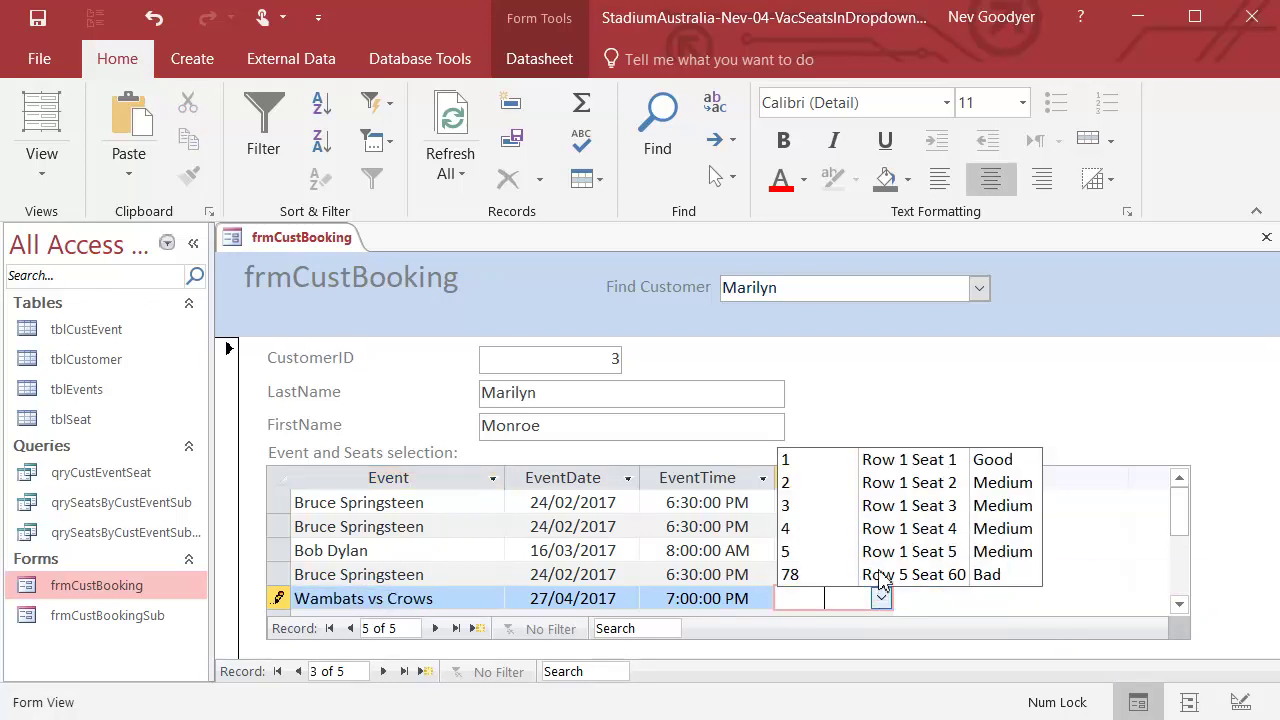
left_click(880, 552)
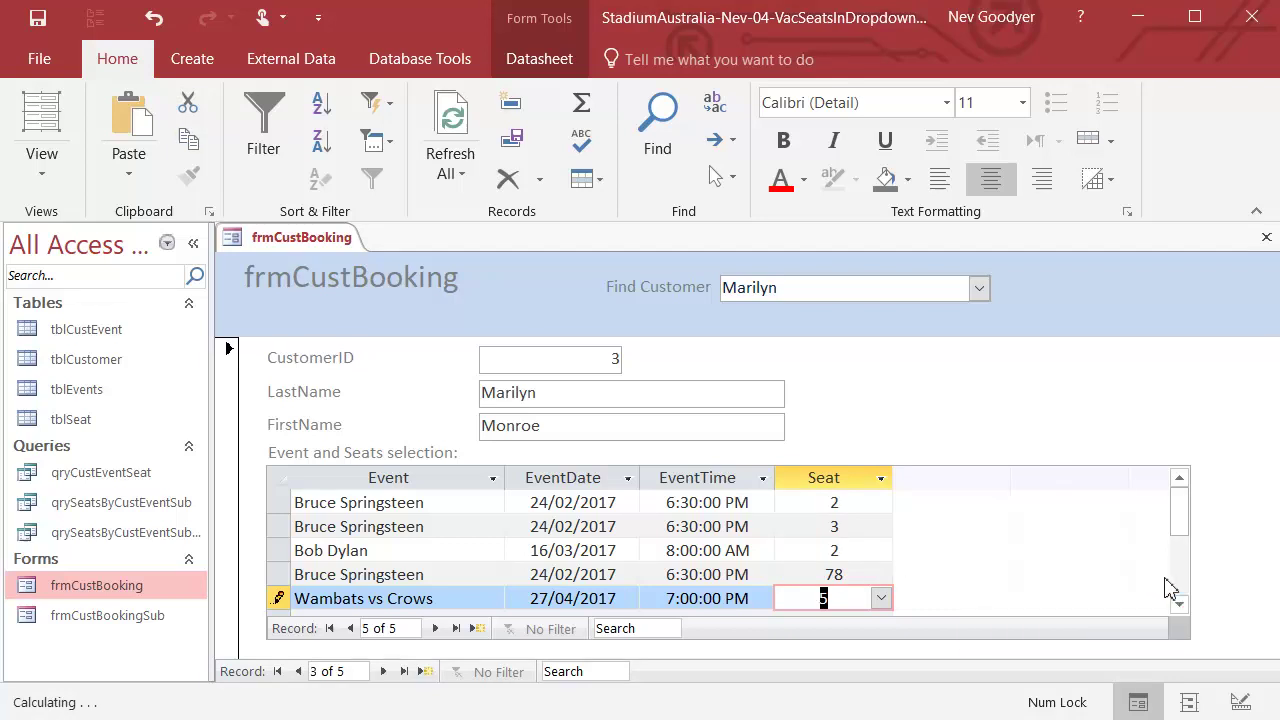
left_click(1181, 604)
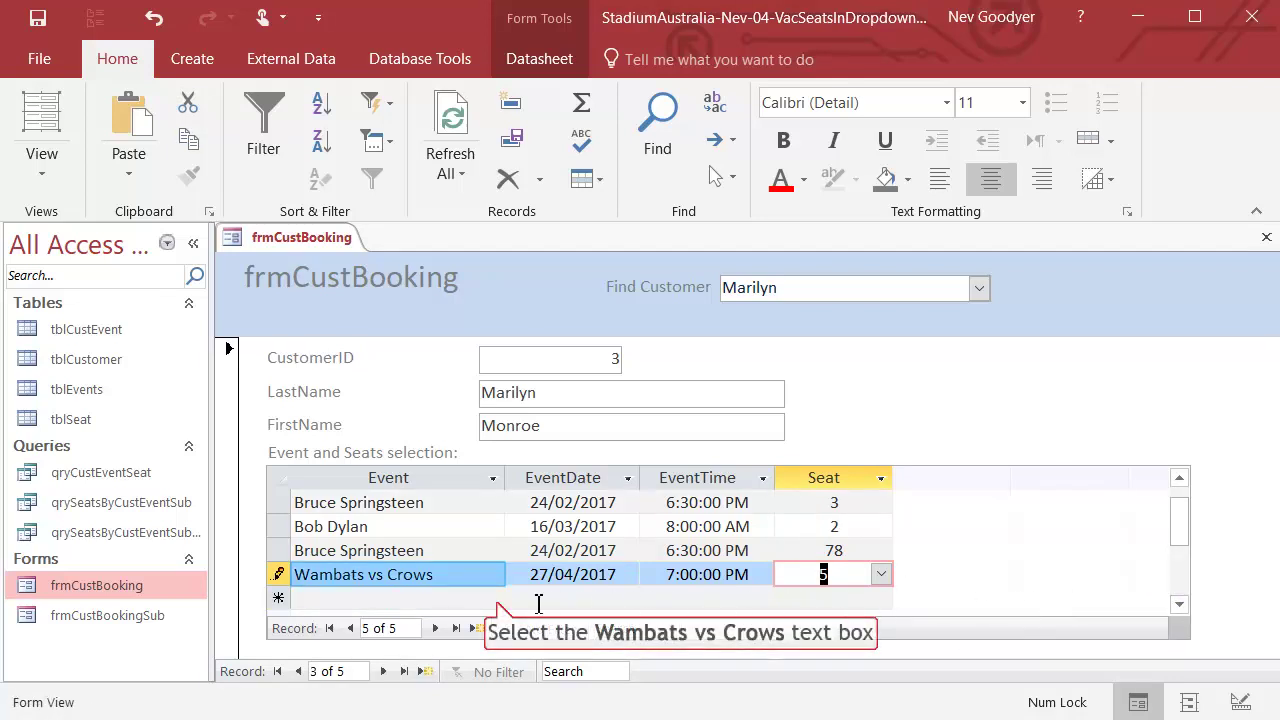
Add a new Ducks vs Drakes booking and give it seat 4 (Row 1 Seat 4)
left_click(498, 600)
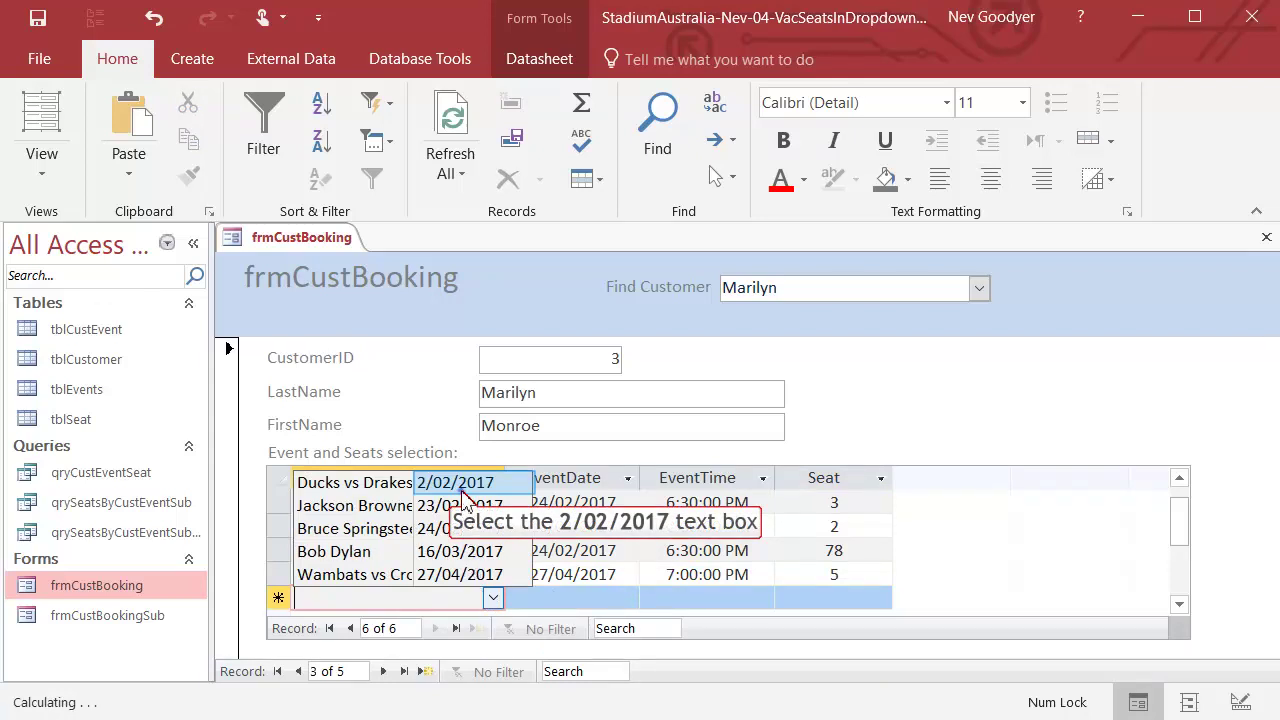
left_click(461, 490)
left_click(884, 598)
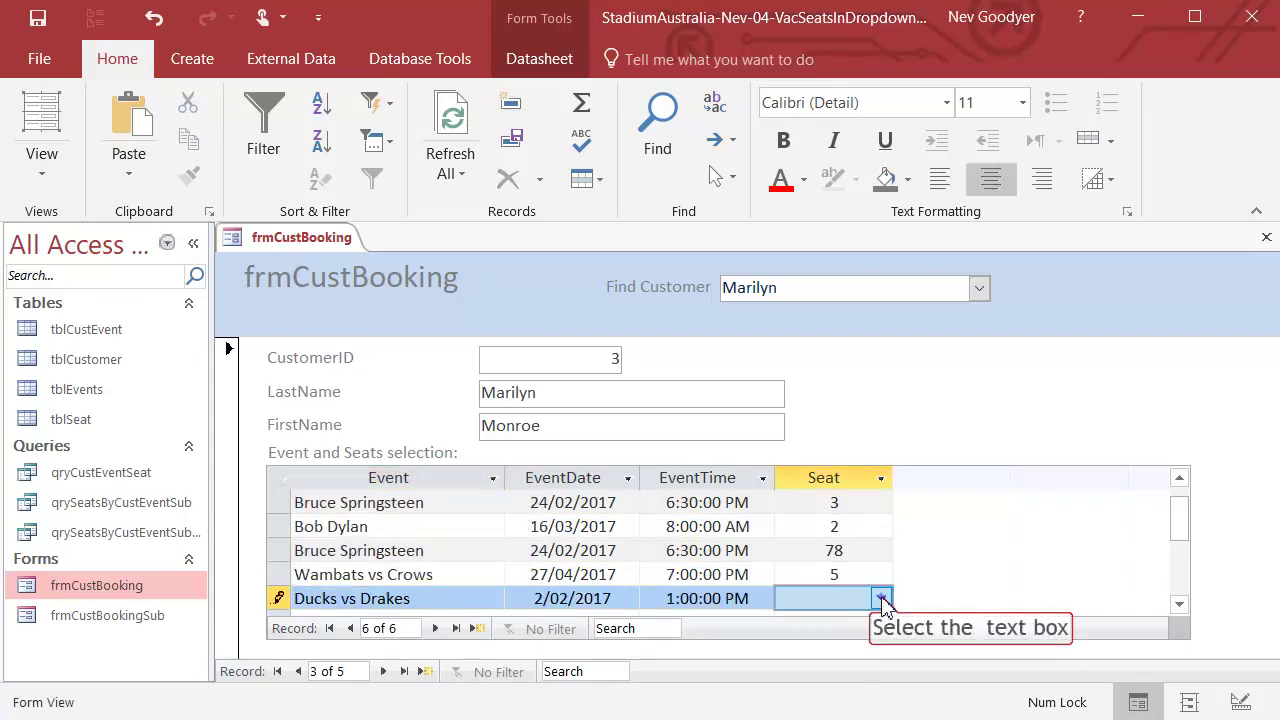
left_click(882, 598)
left_click(885, 622)
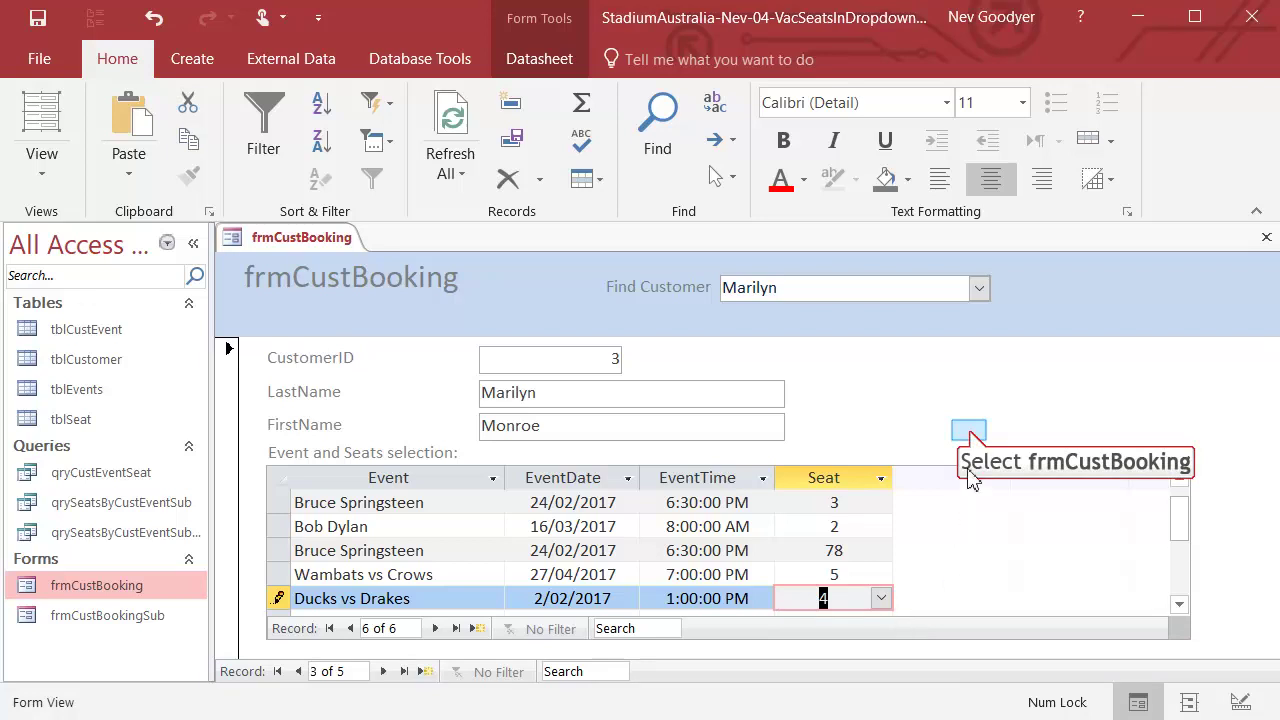
left_click(969, 433)
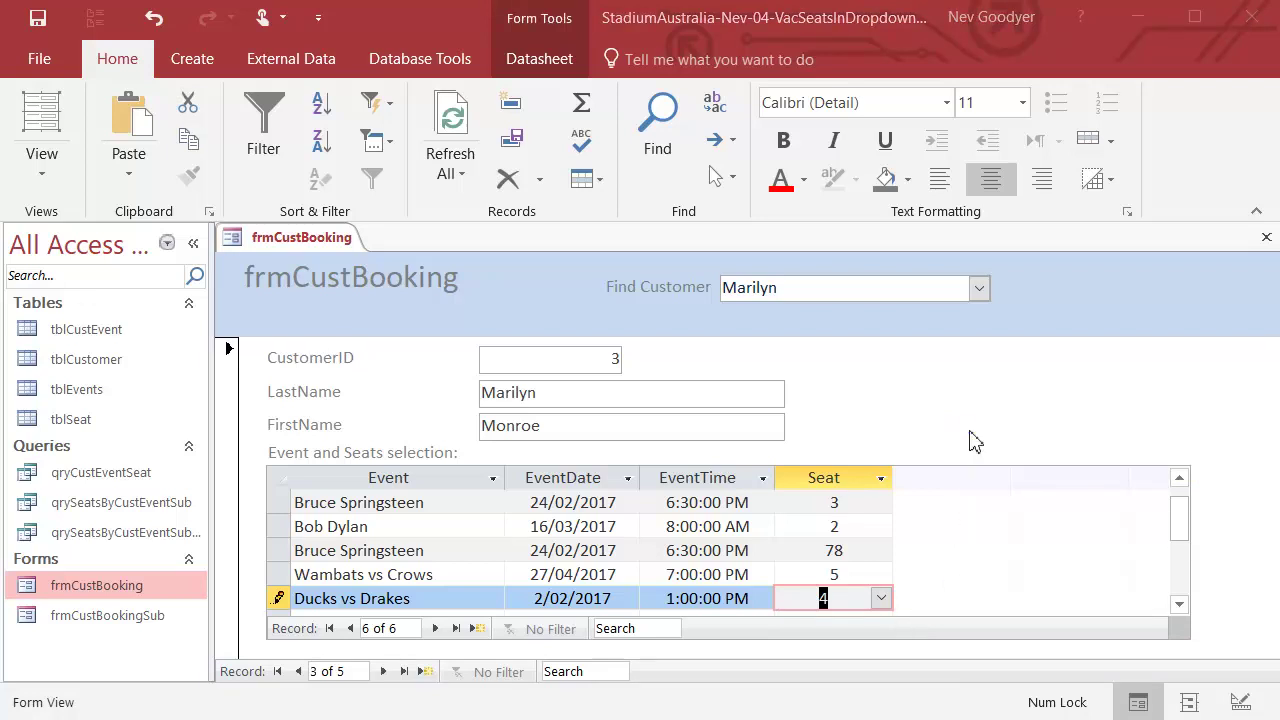